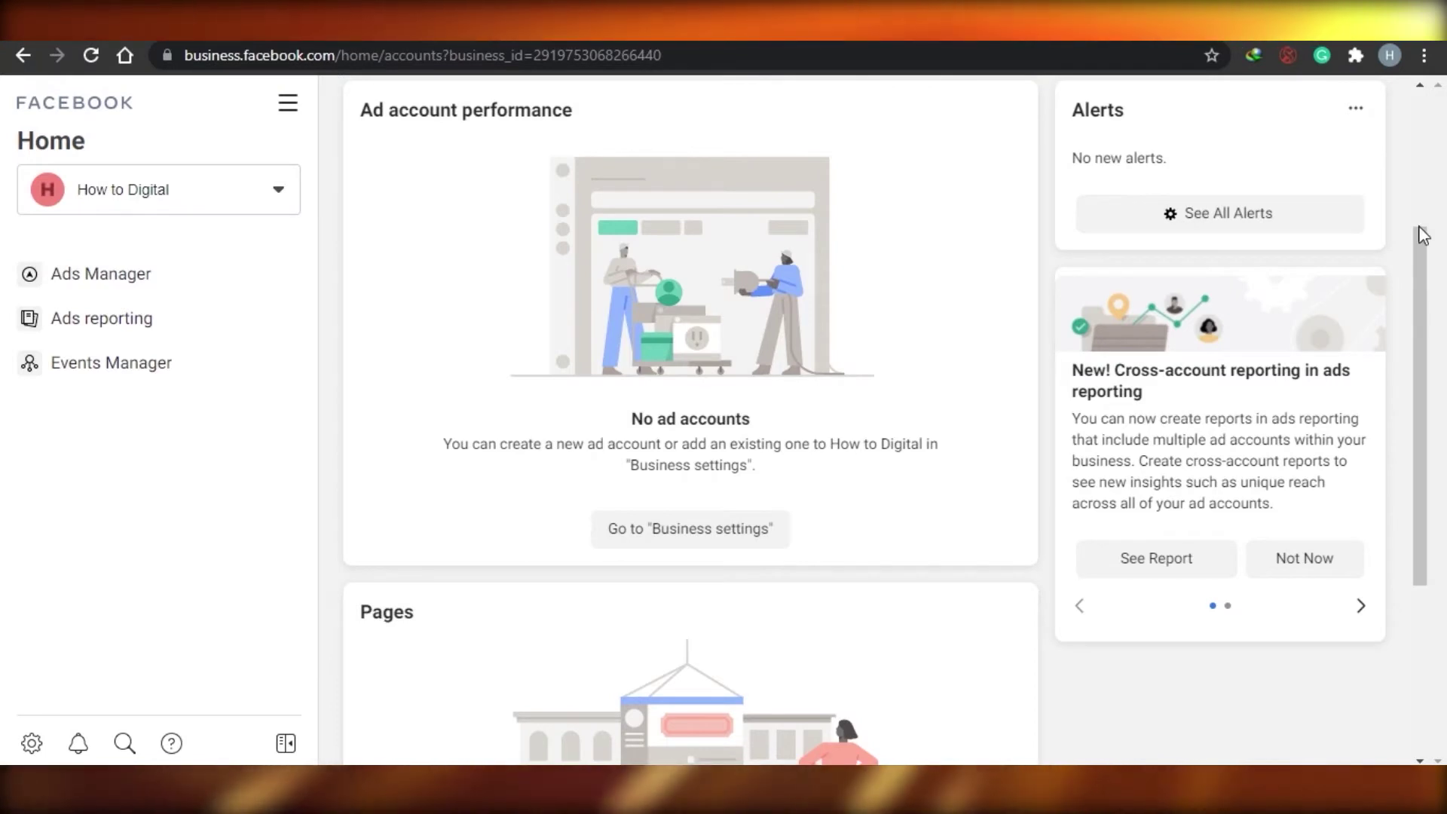
Open the Business info page in the business settings of the How to Digital account
left_click_drag(1423, 235, 1430, 304)
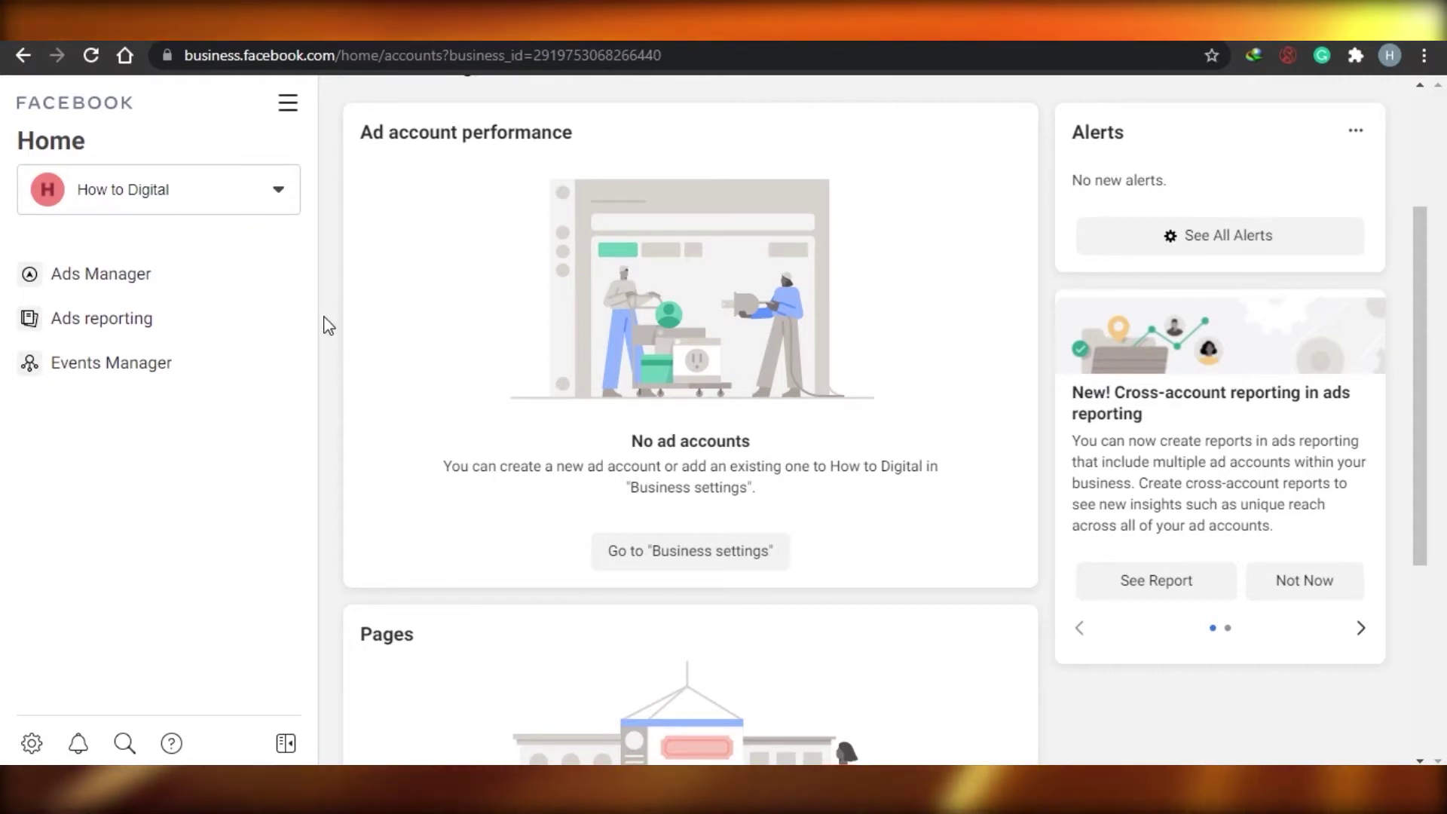
left_click(289, 112)
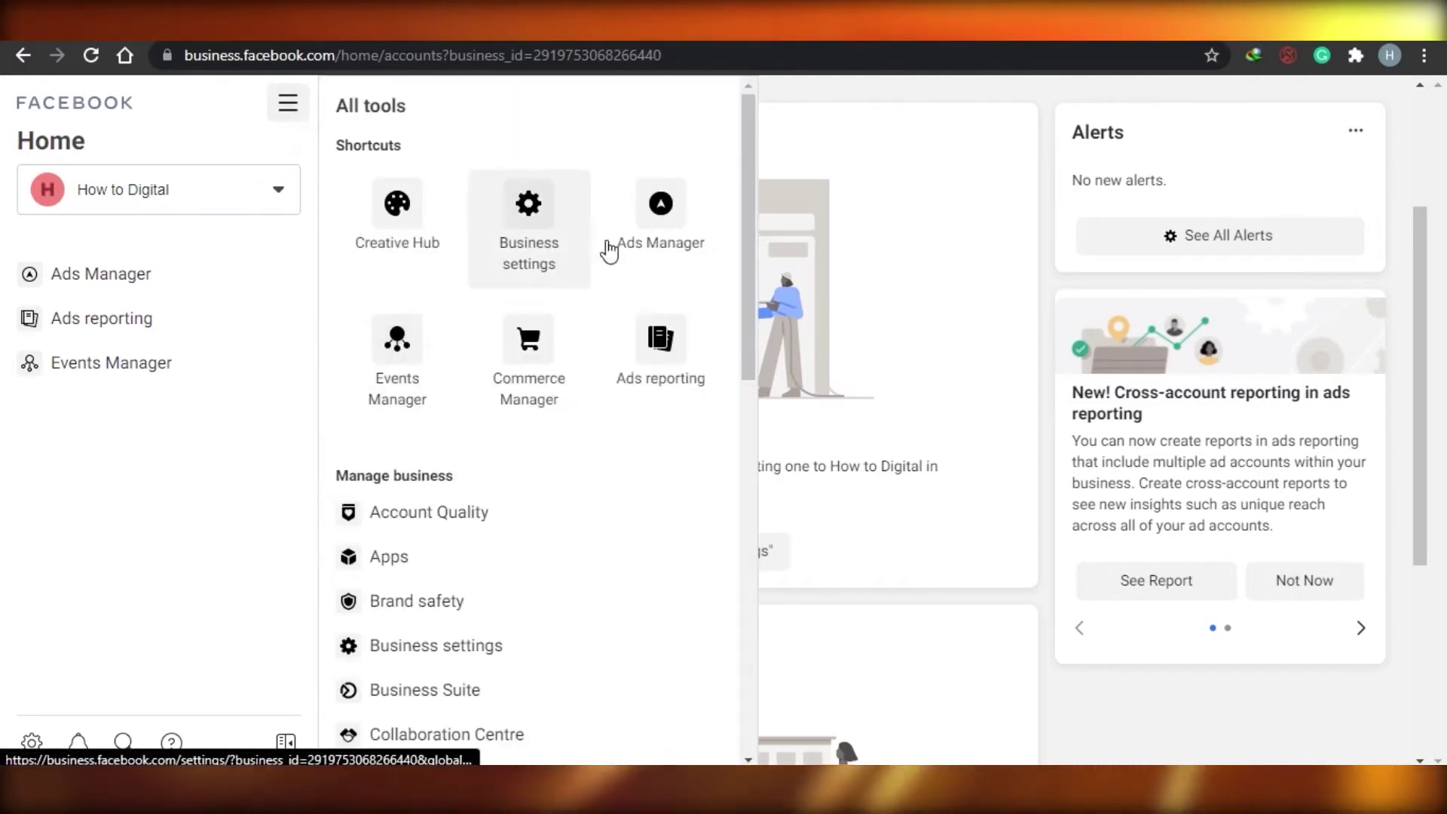
left_click(558, 255)
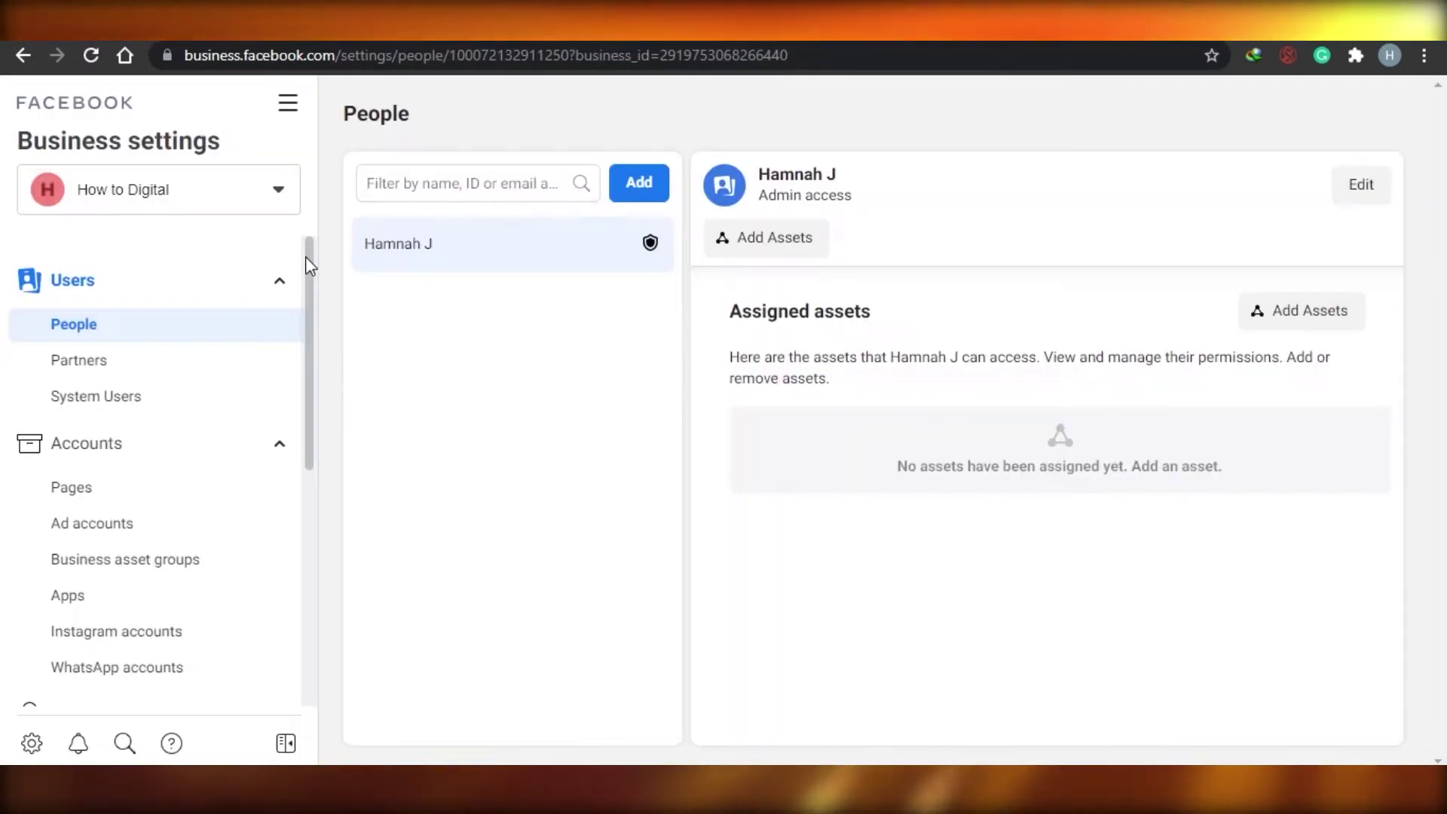
left_click_drag(305, 265, 311, 522)
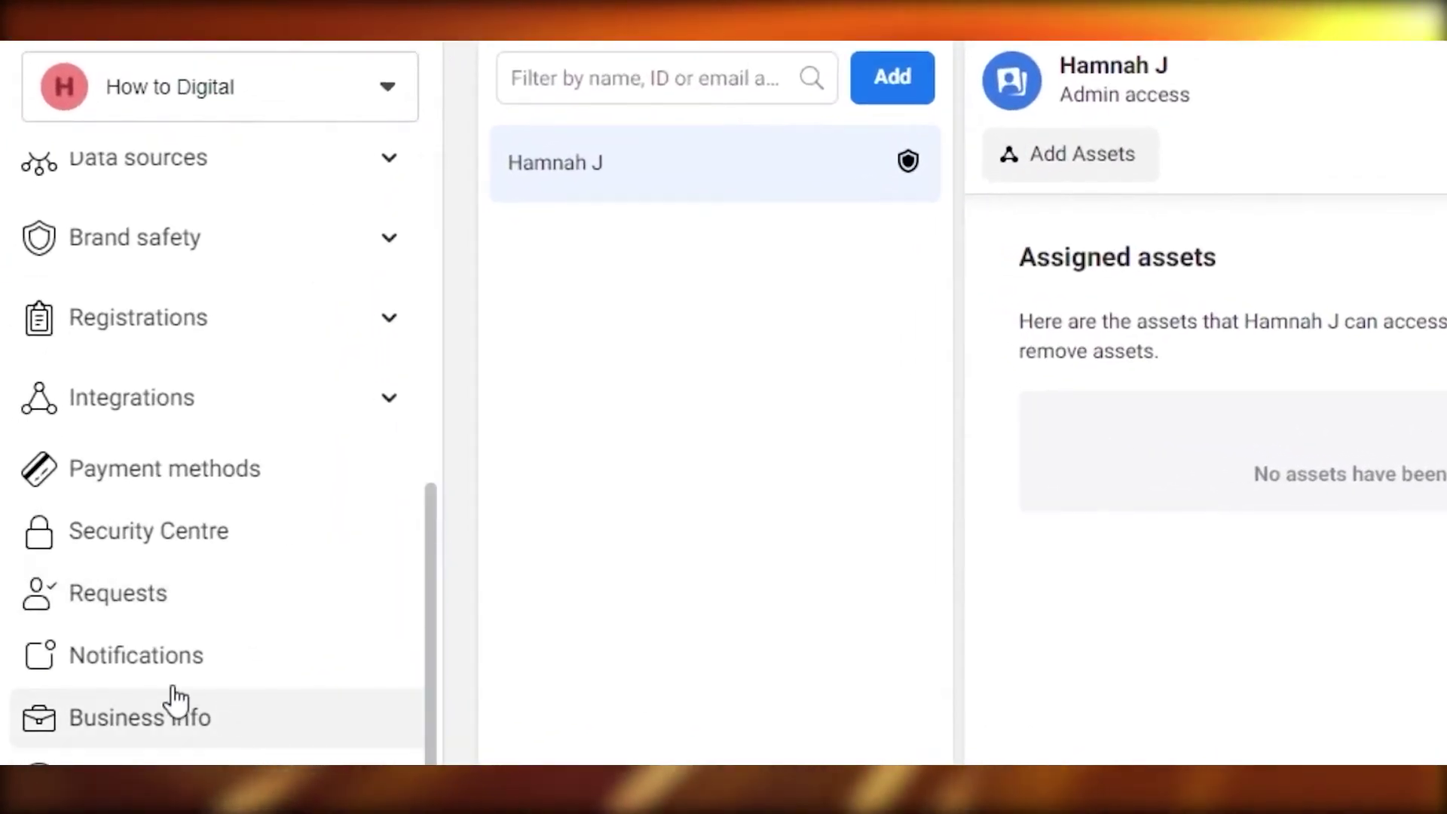
left_click(220, 748)
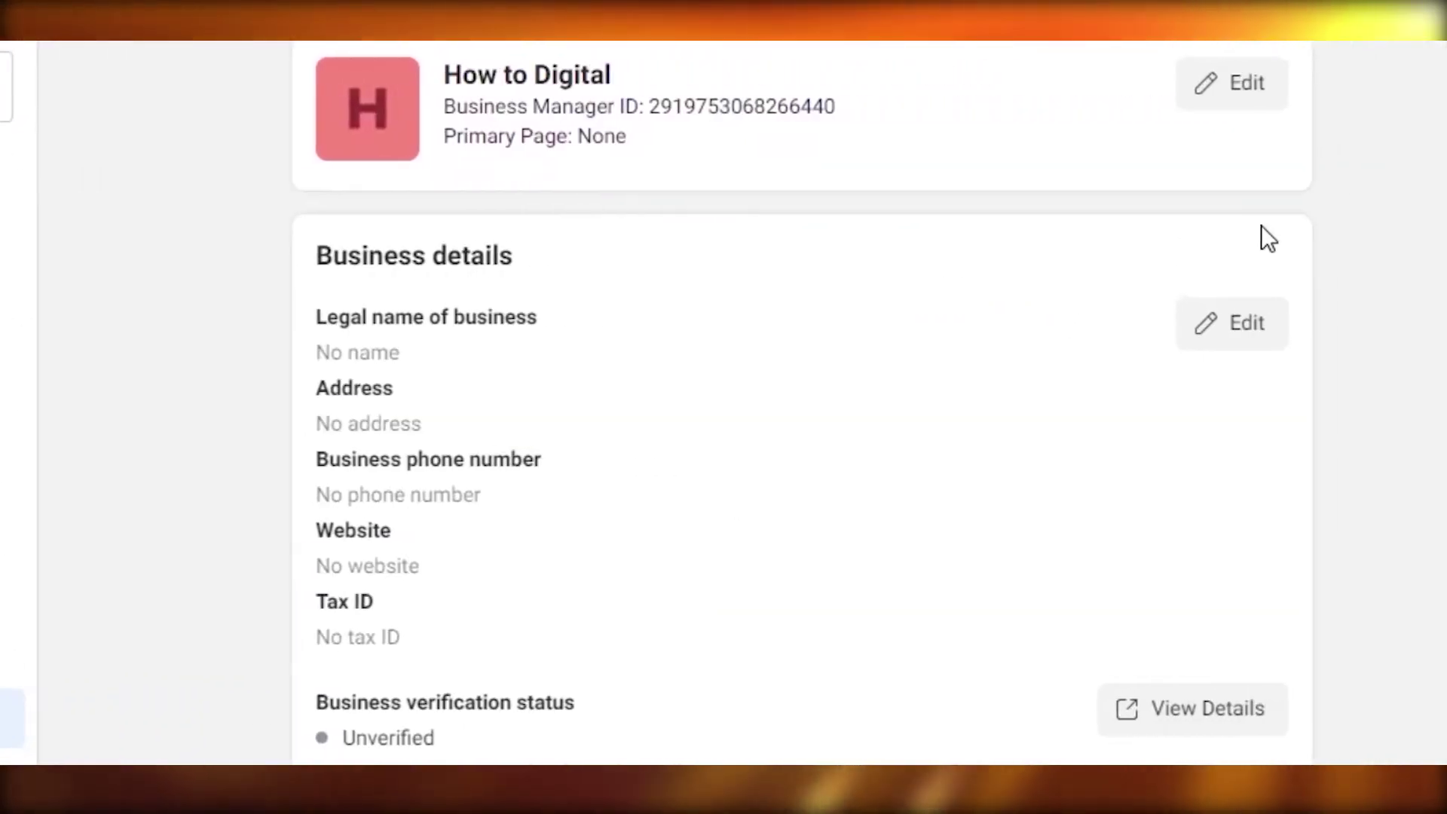
Review the business details, verification status, business history, ad account creation limit and business options
scroll(718, 407, "down", 7)
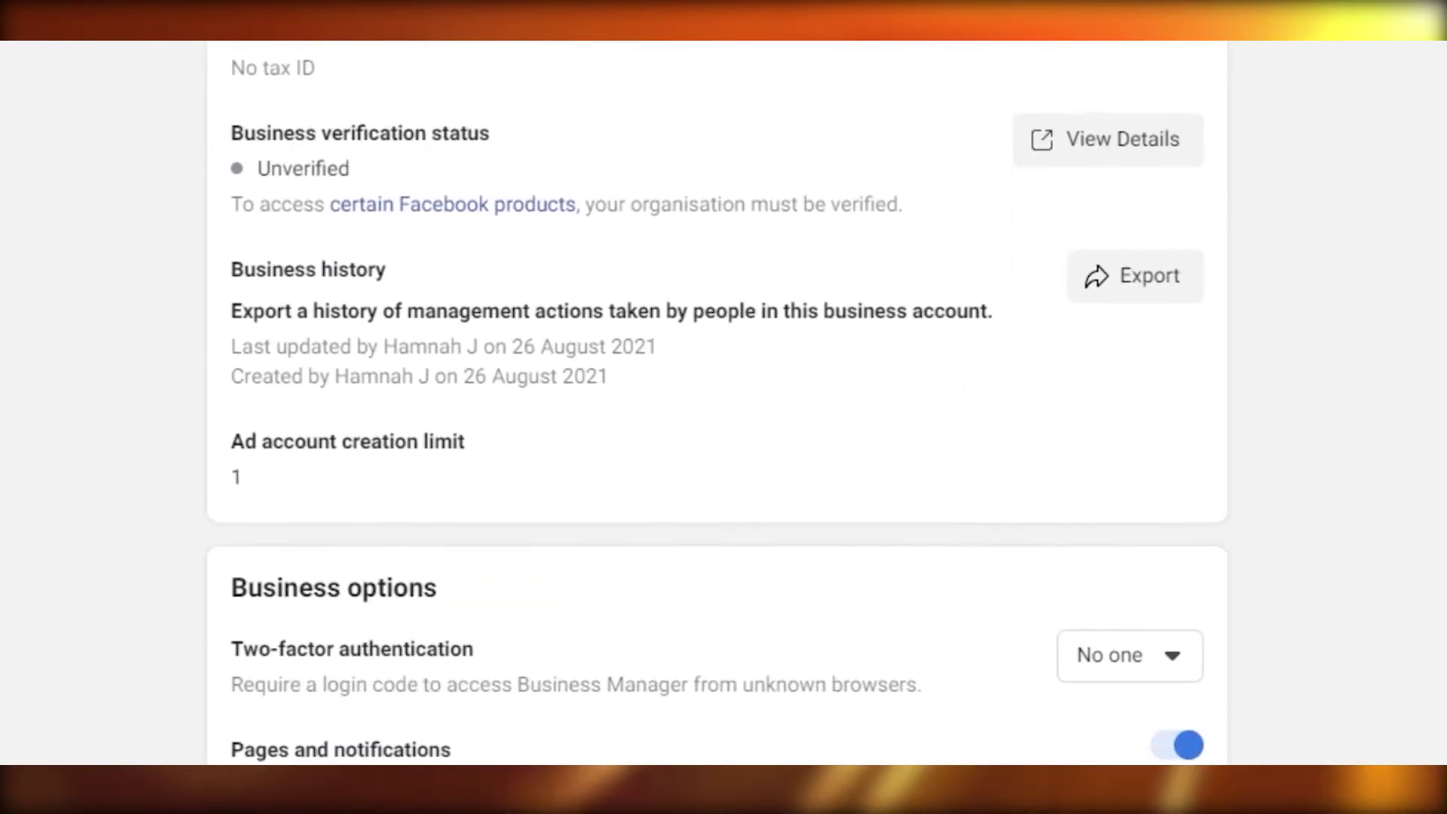
scroll(717, 407, "down", 5)
scroll(718, 407, "down", 1)
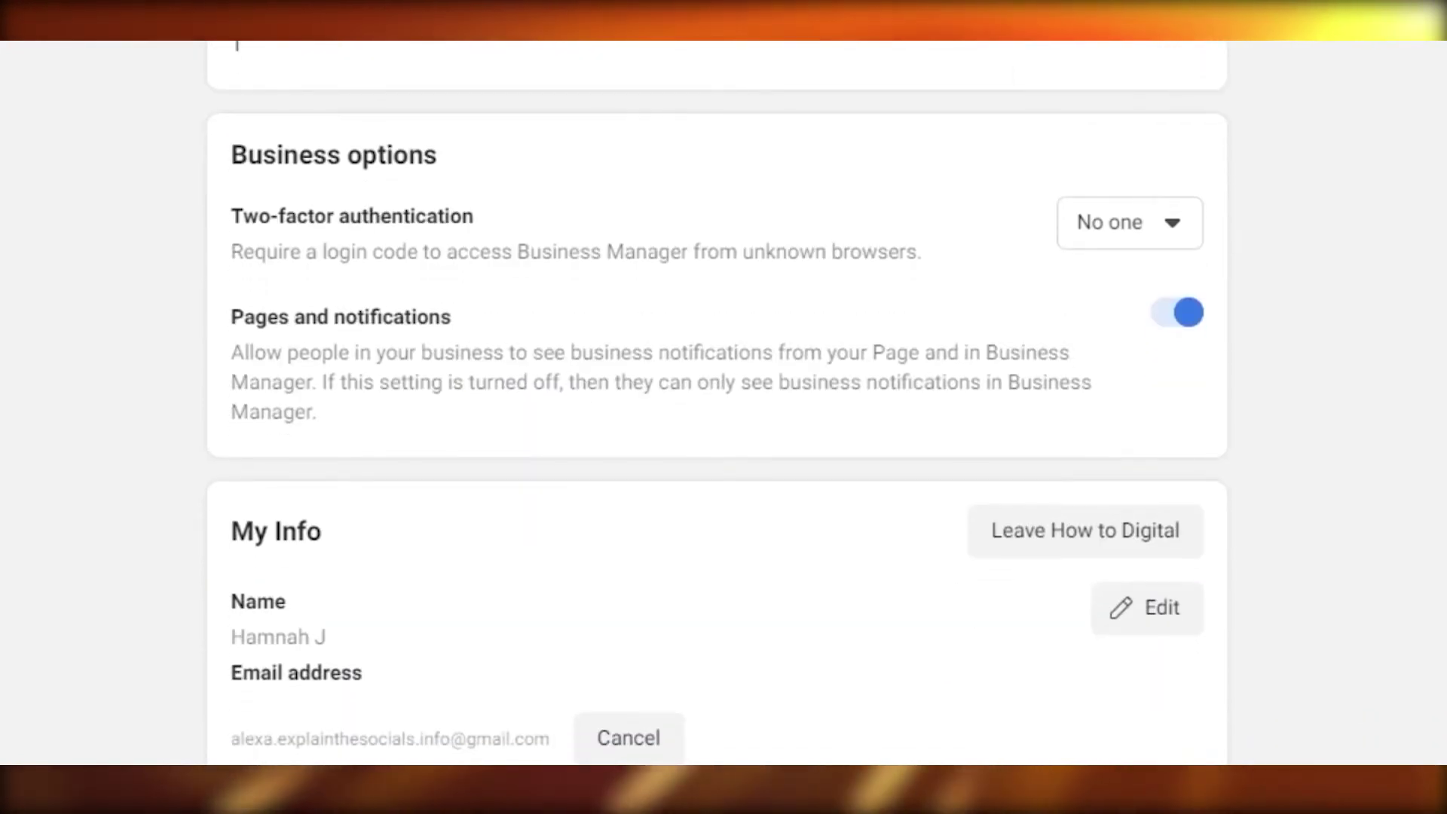
scroll(718, 407, "down", 1)
scroll(718, 407, "up", 12)
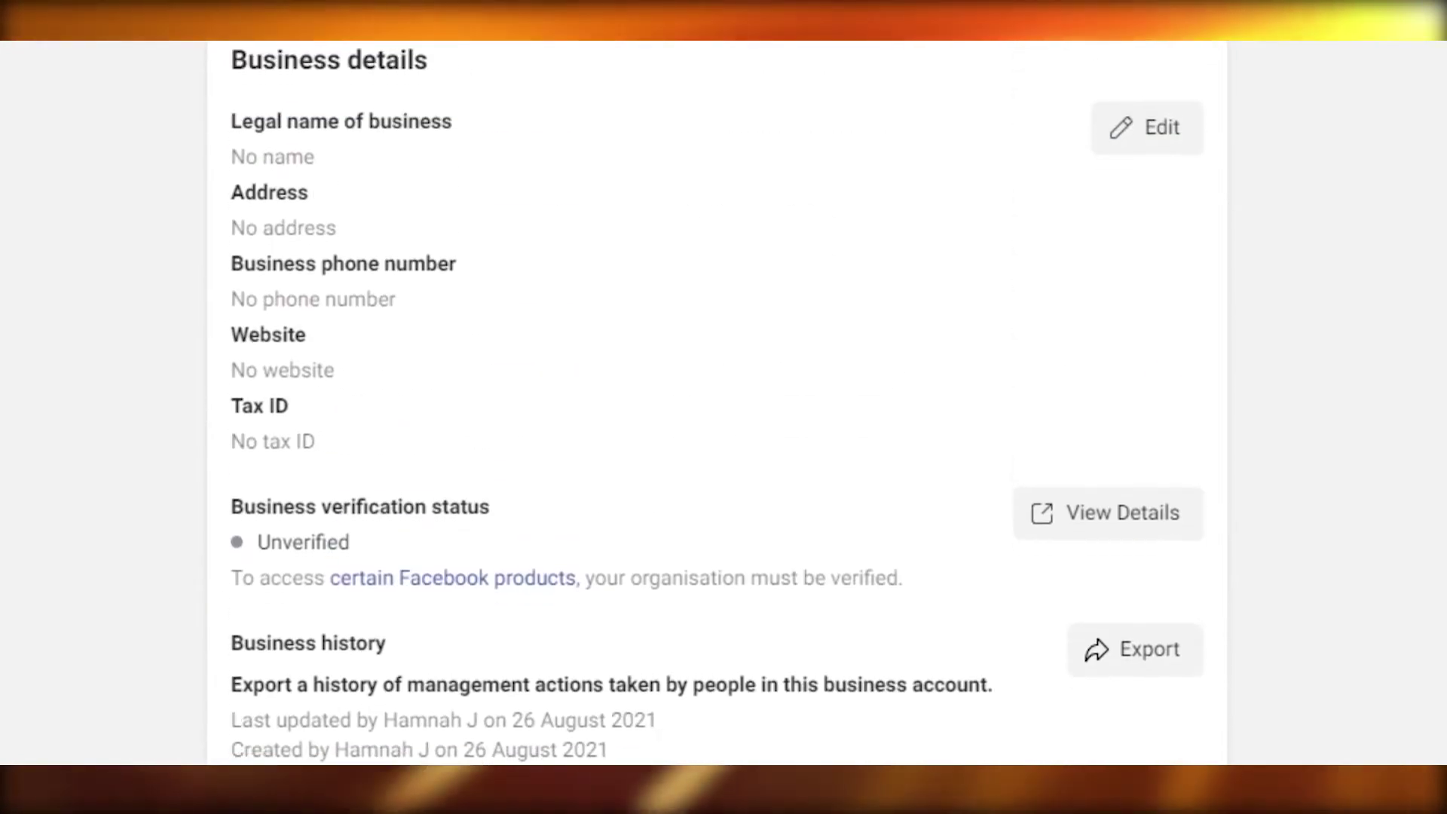
scroll(718, 407, "down", 6)
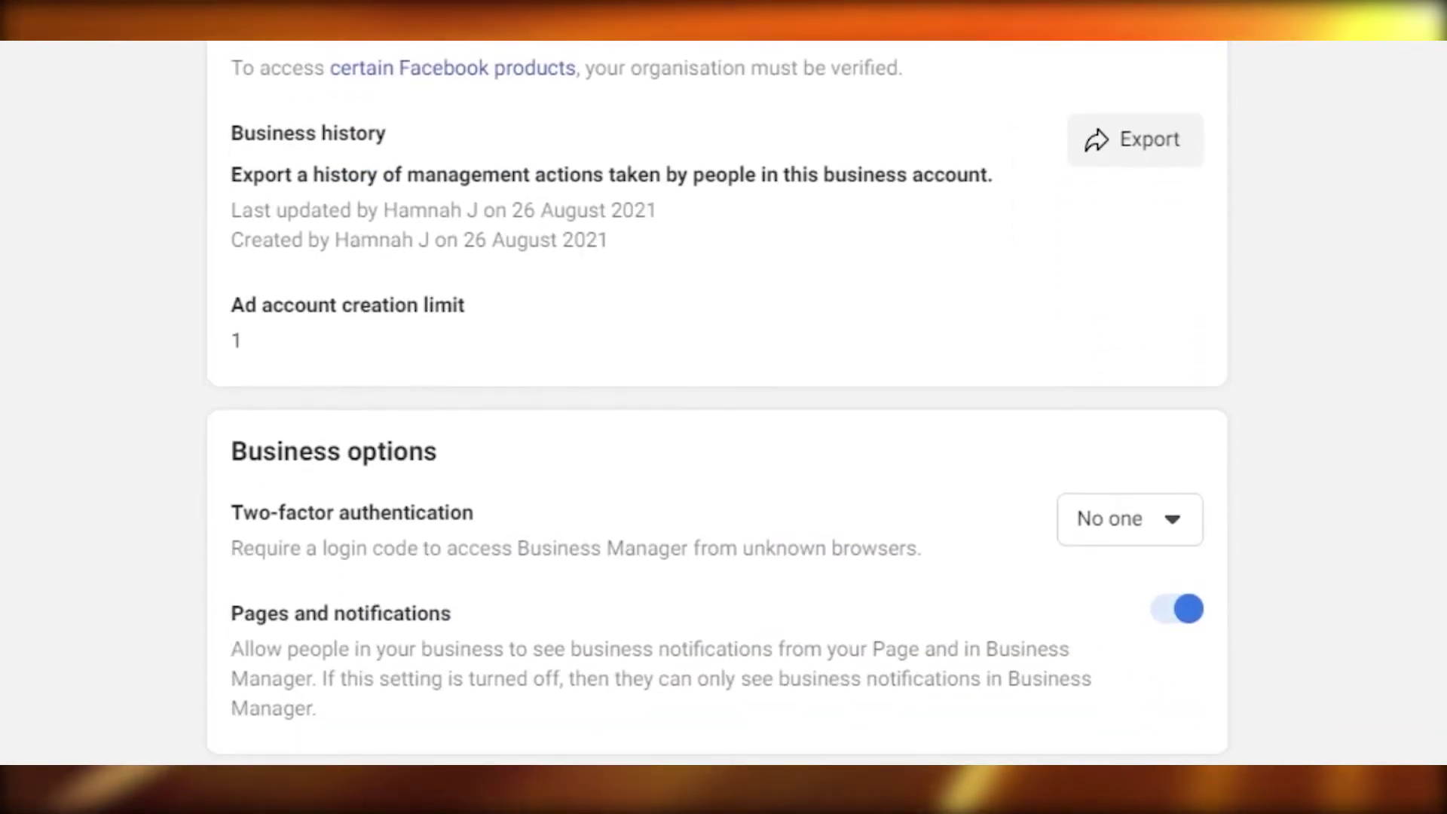
scroll(717, 407, "up", 7)
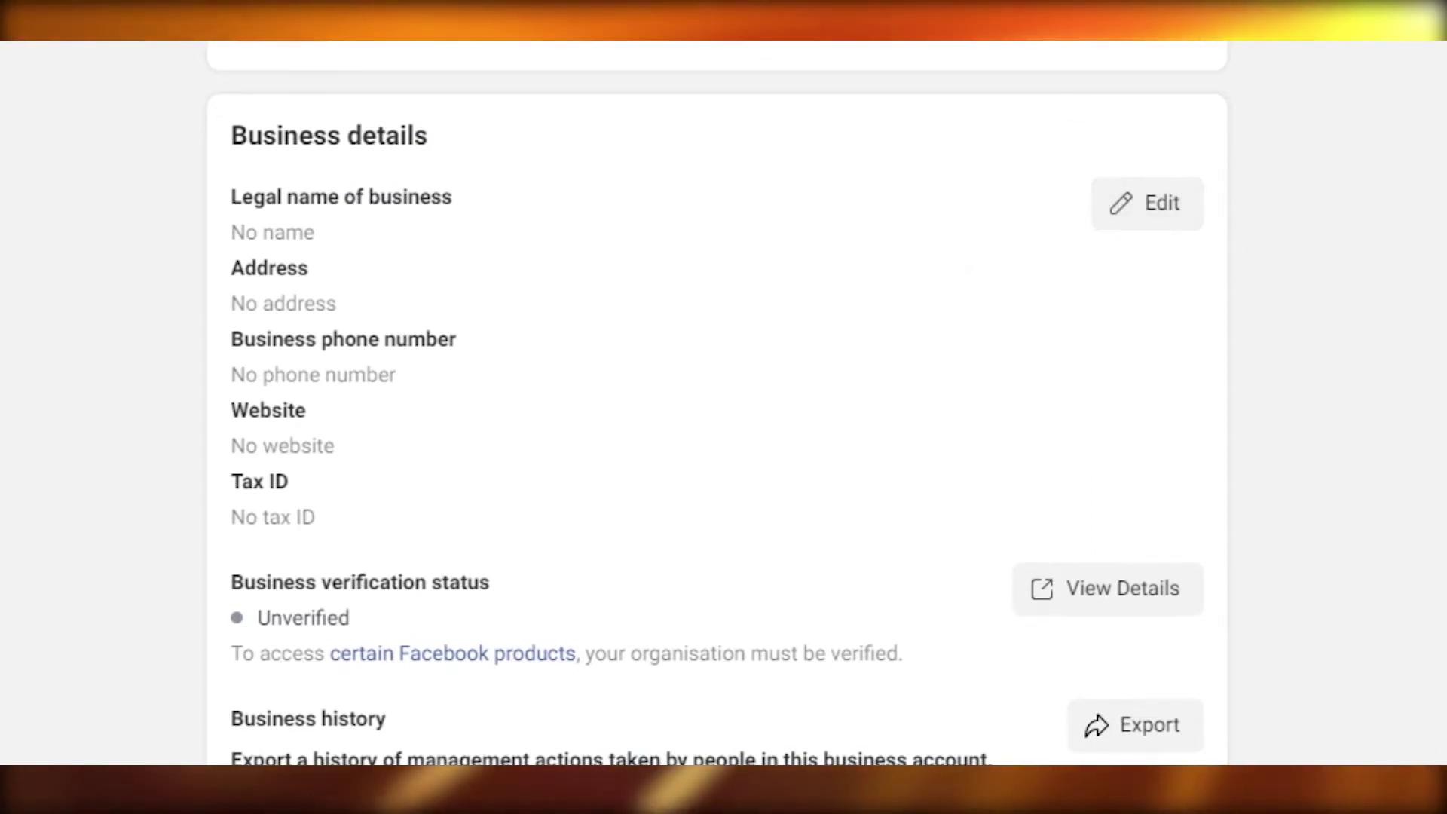
scroll(718, 407, "down", 3)
scroll(456, 291, "down", 1)
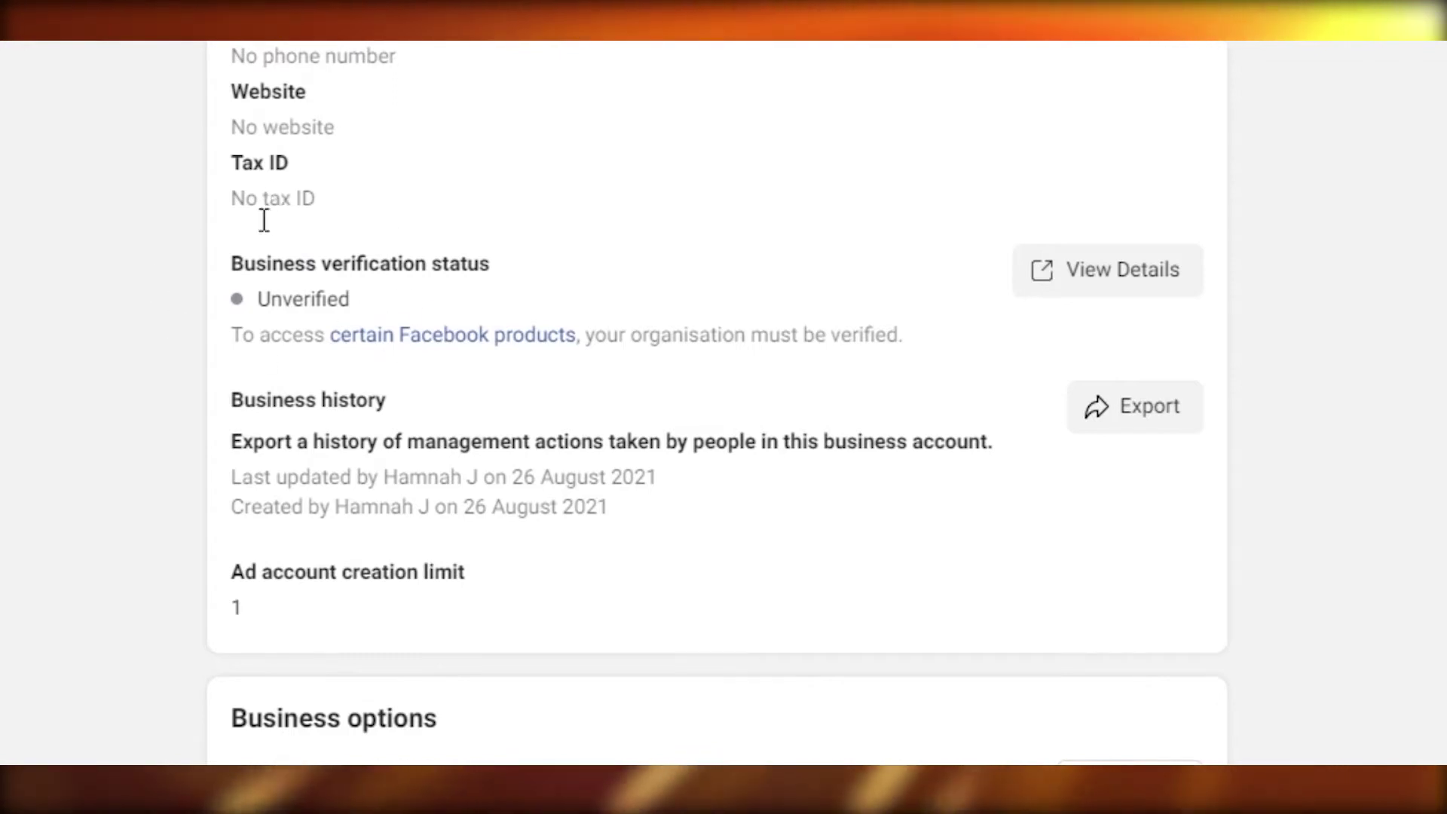
Open the details of the business verification status
left_click(1101, 276)
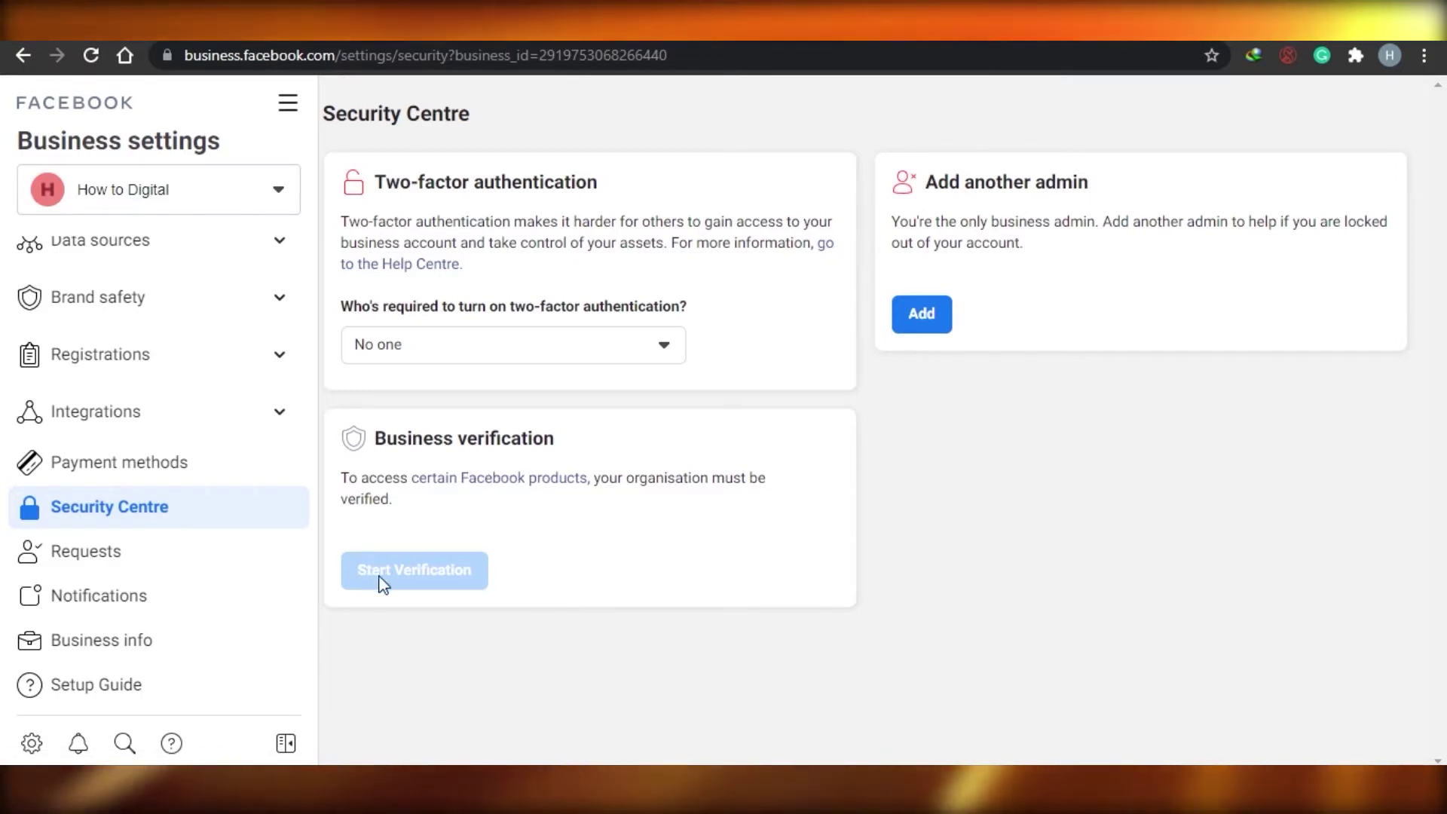
mouse_move(403, 591)
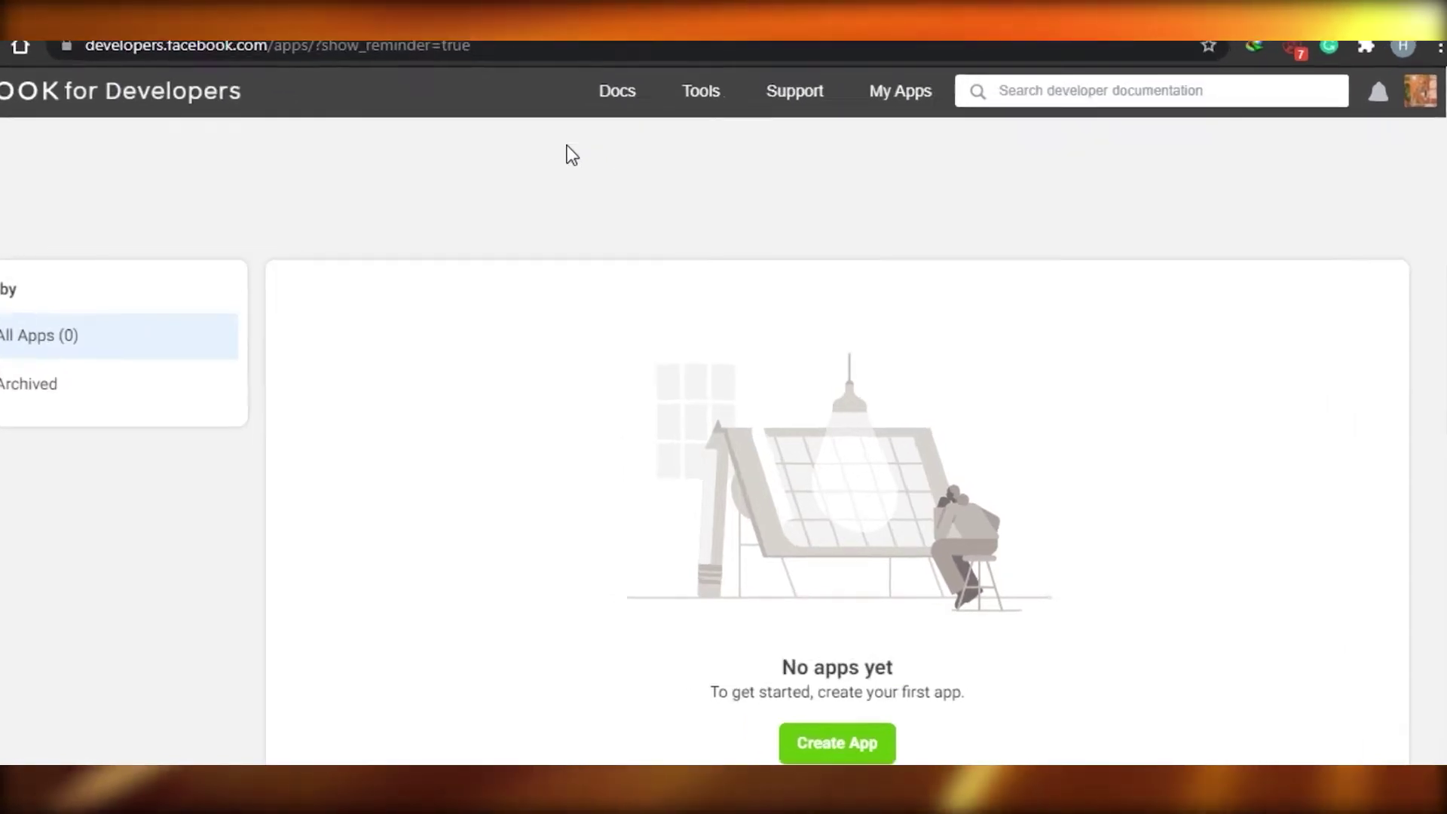
Start creating a new app in Facebook for Developers and choose Business as the app type
mouse_move(671, 97)
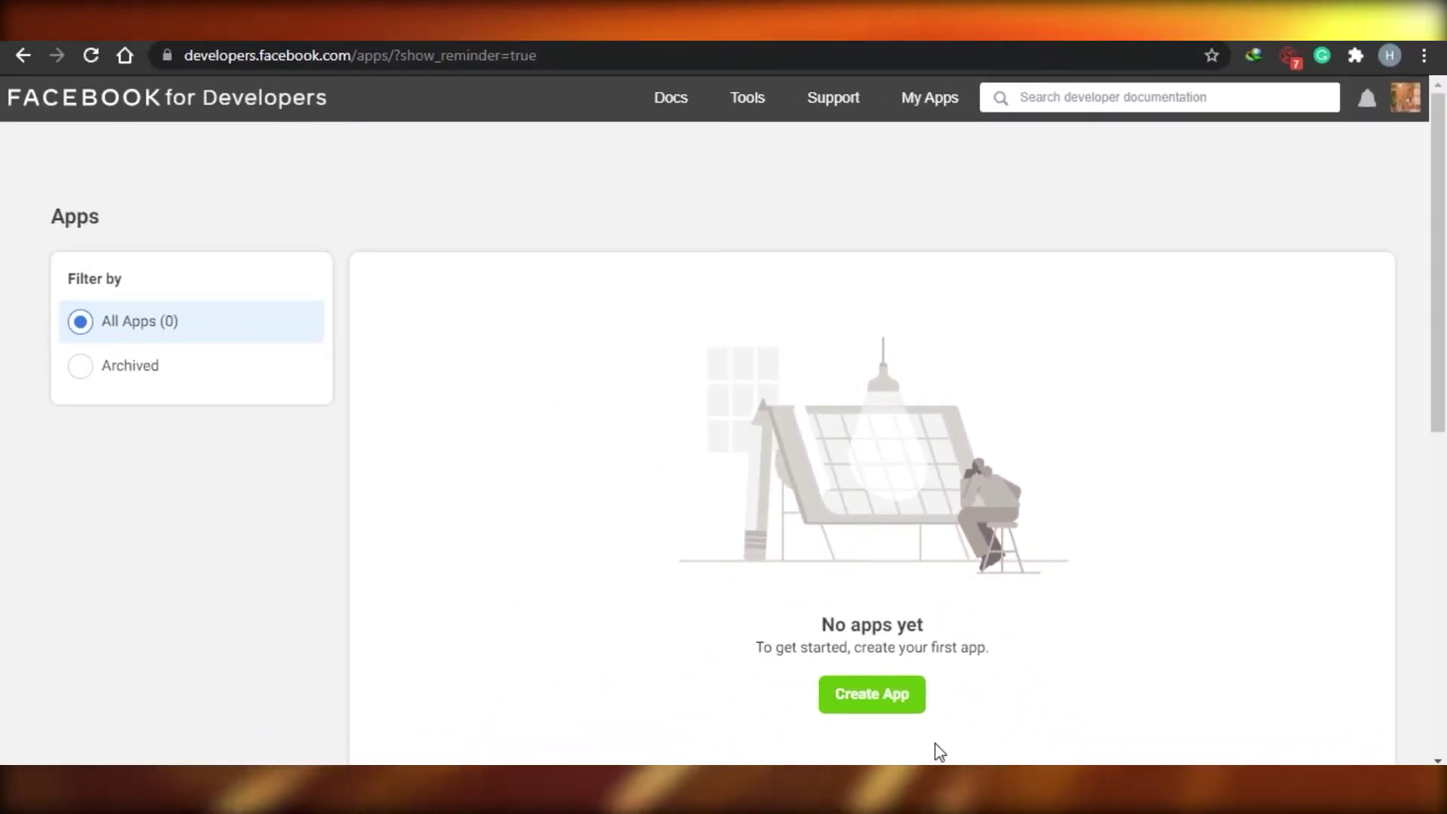
left_click(867, 712)
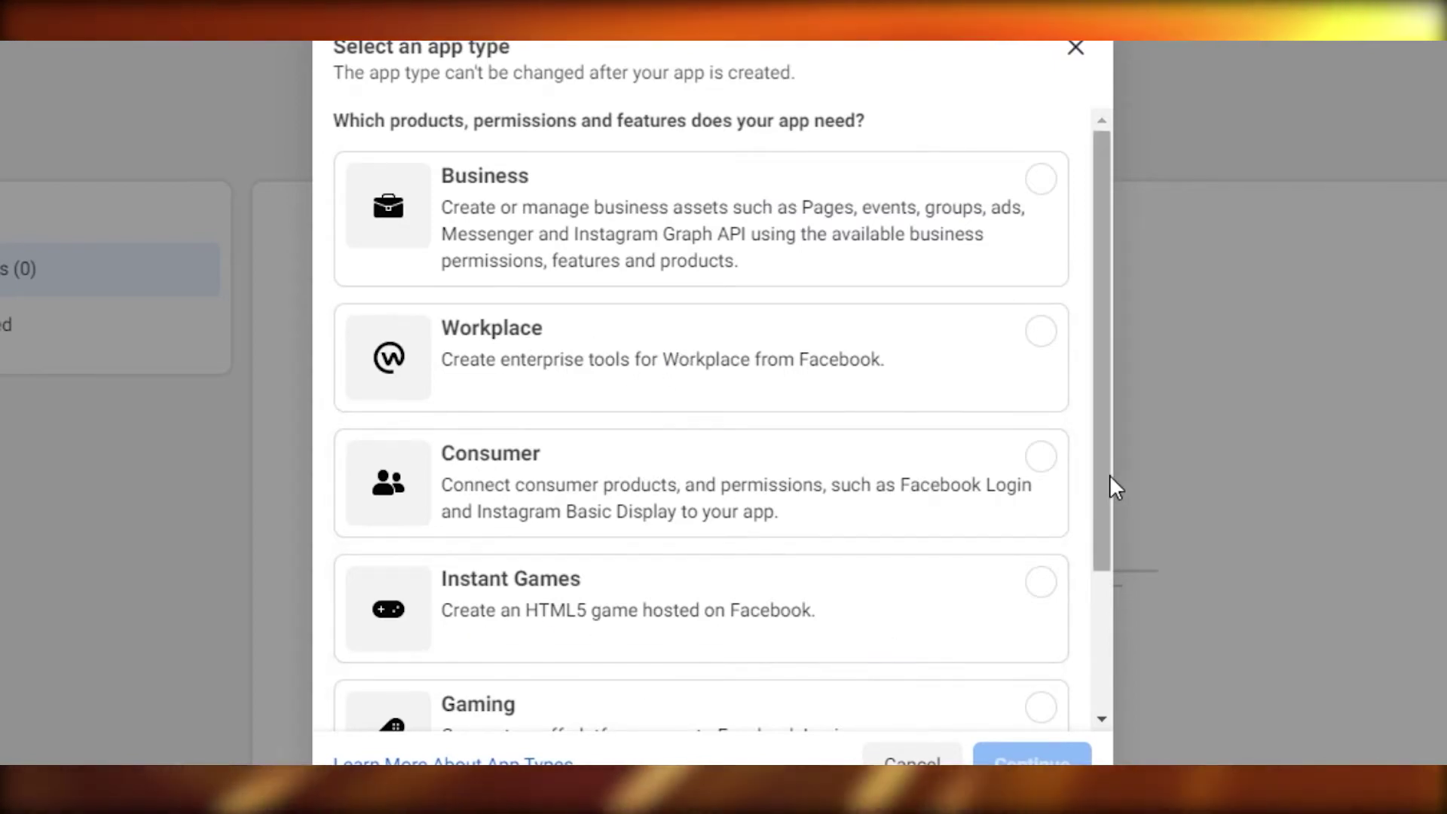
left_click_drag(1110, 473, 1095, 288)
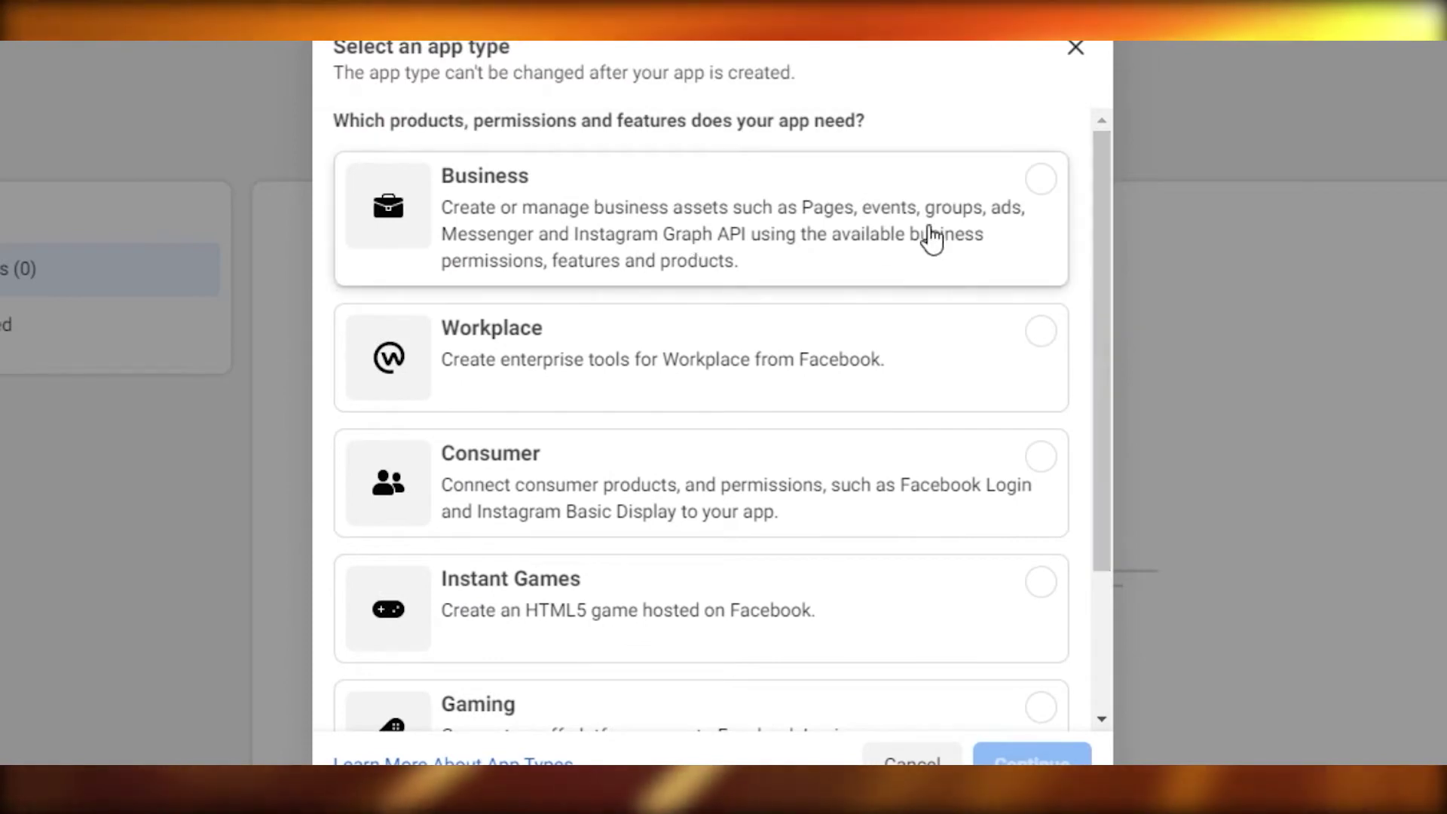
left_click(1031, 192)
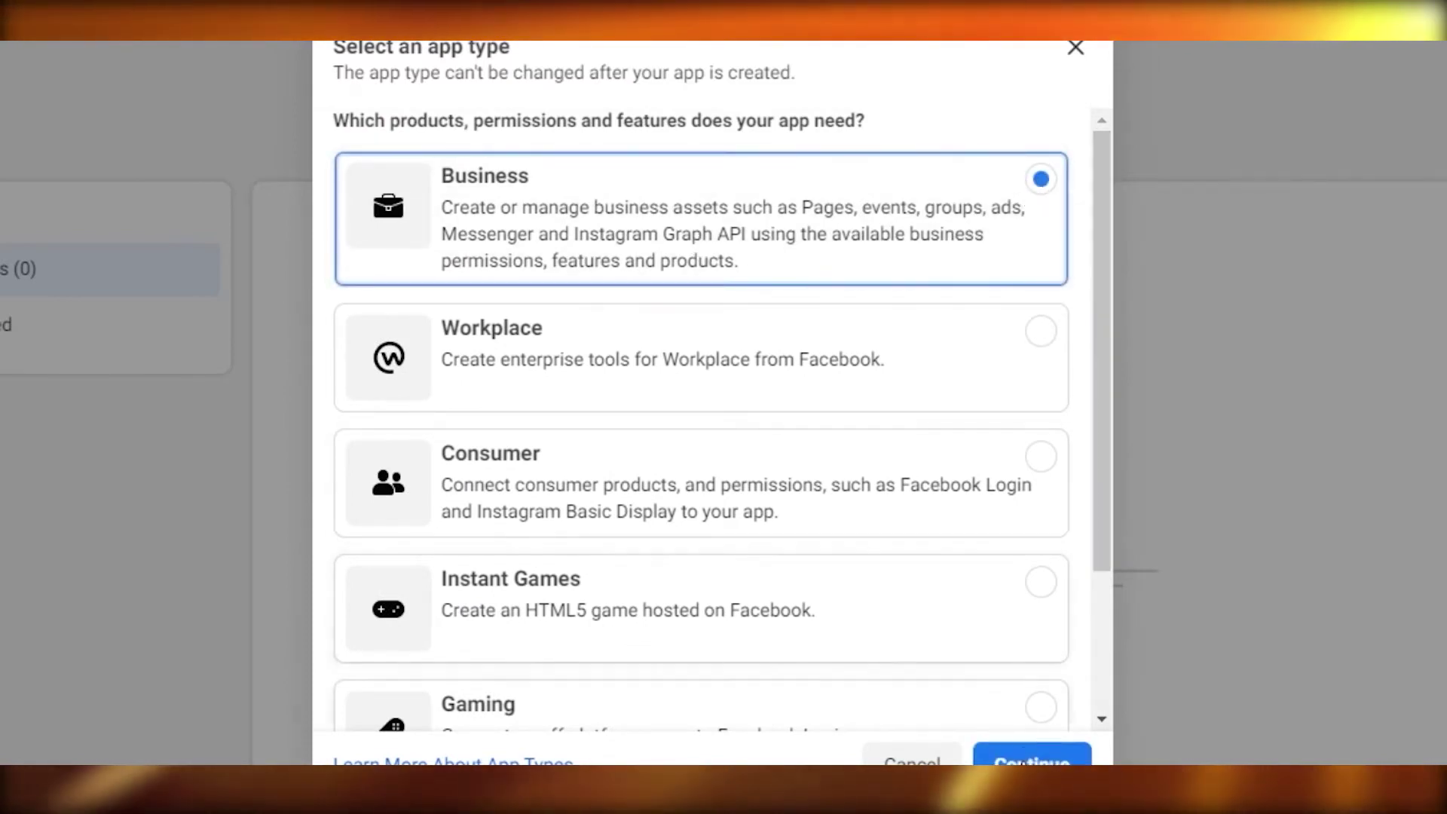
left_click(1032, 760)
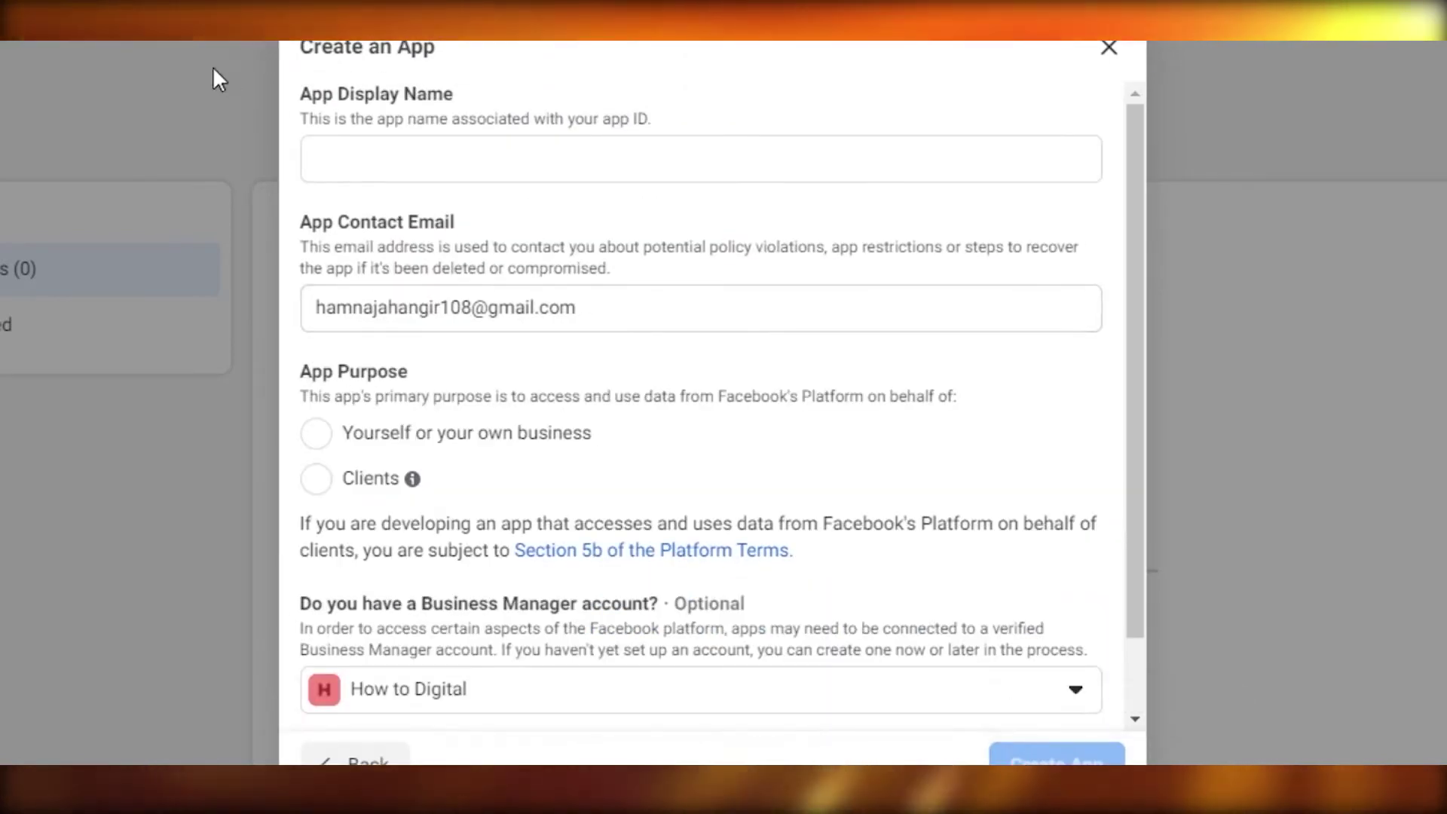
Create the app as TestApp for "Yourself or your own business", linked to the How to Digital Business Manager account
left_click(435, 154)
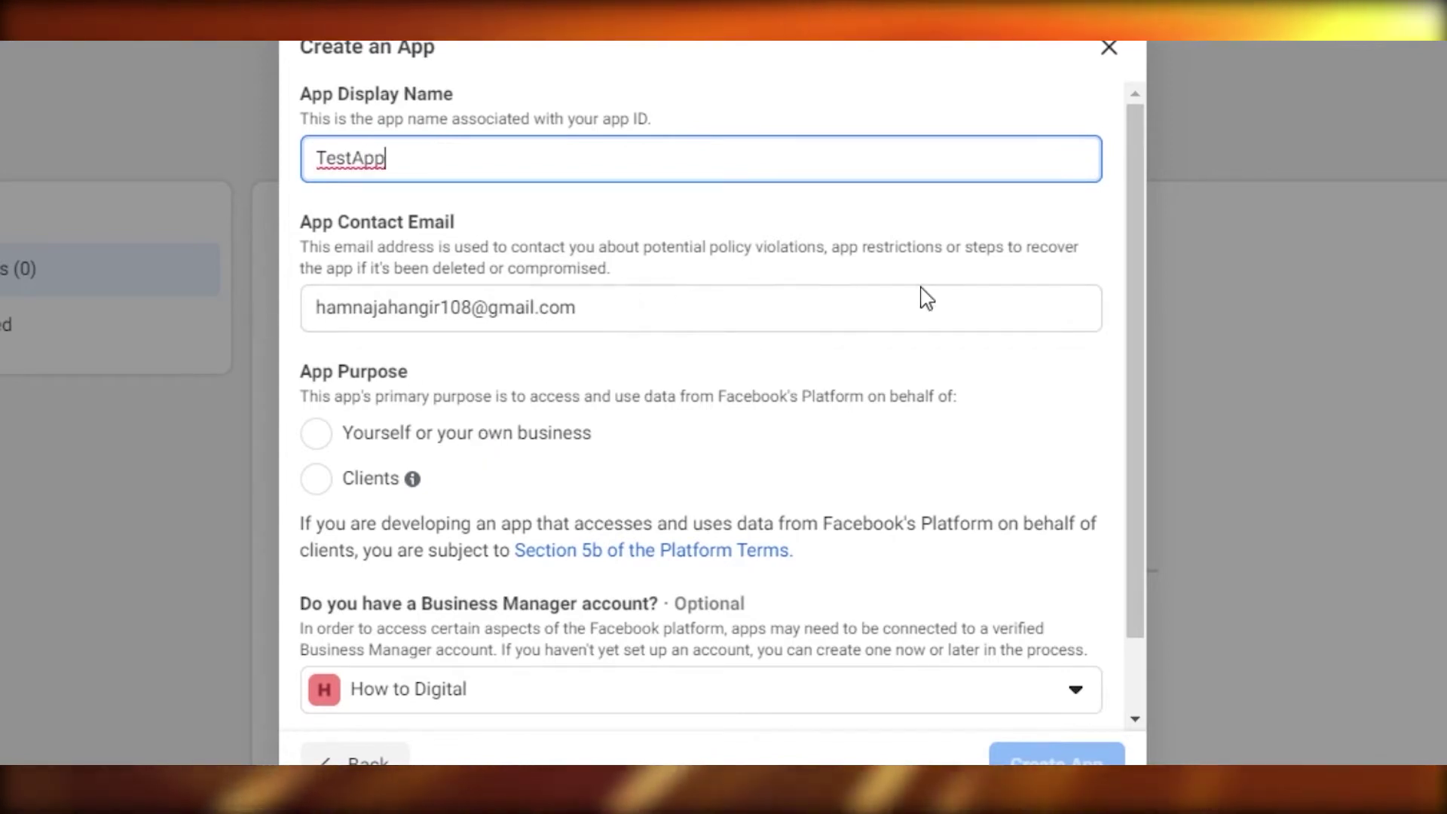
left_click_drag(1135, 276, 1136, 486)
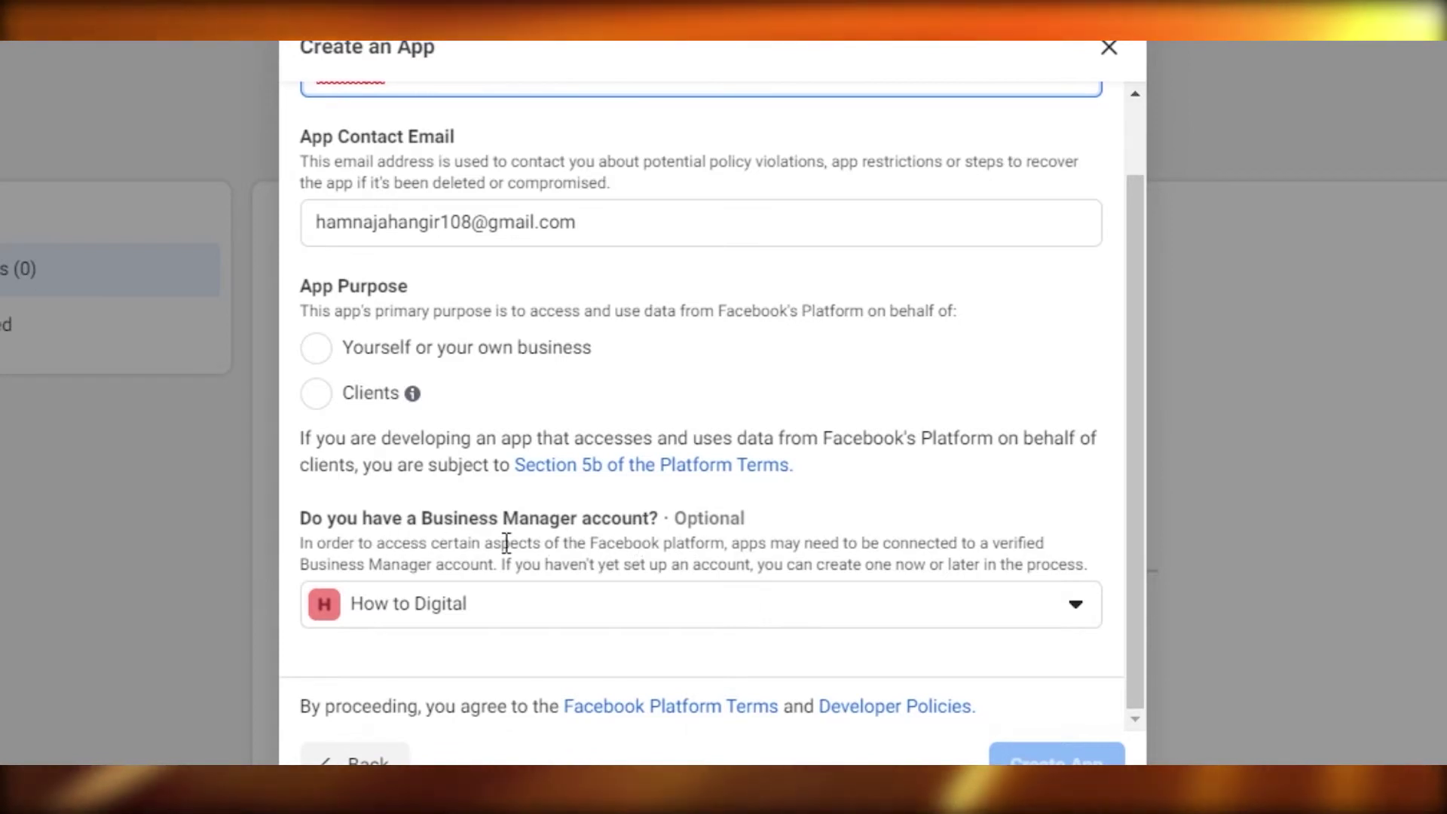
left_click(1073, 607)
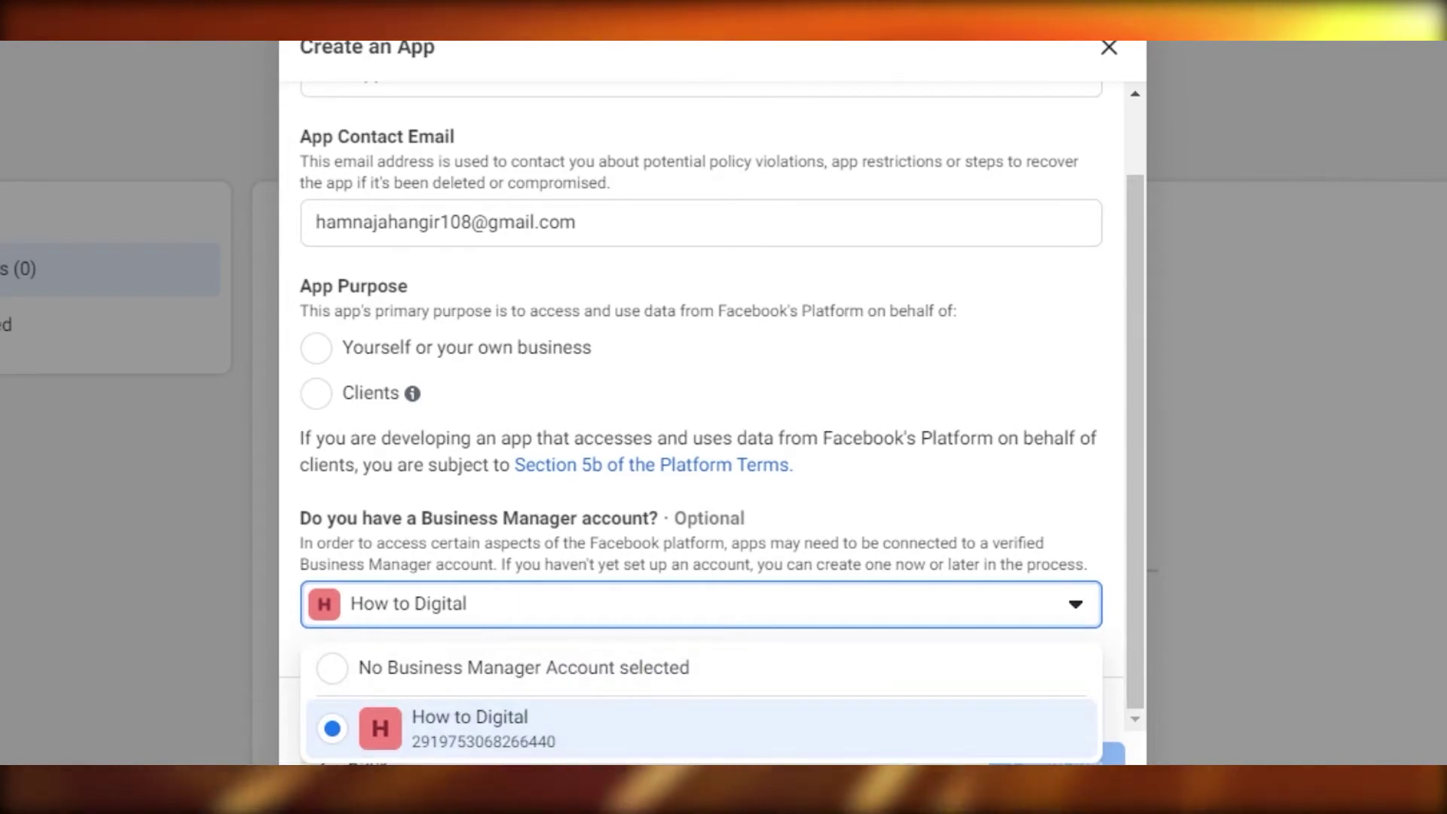
left_click(485, 728)
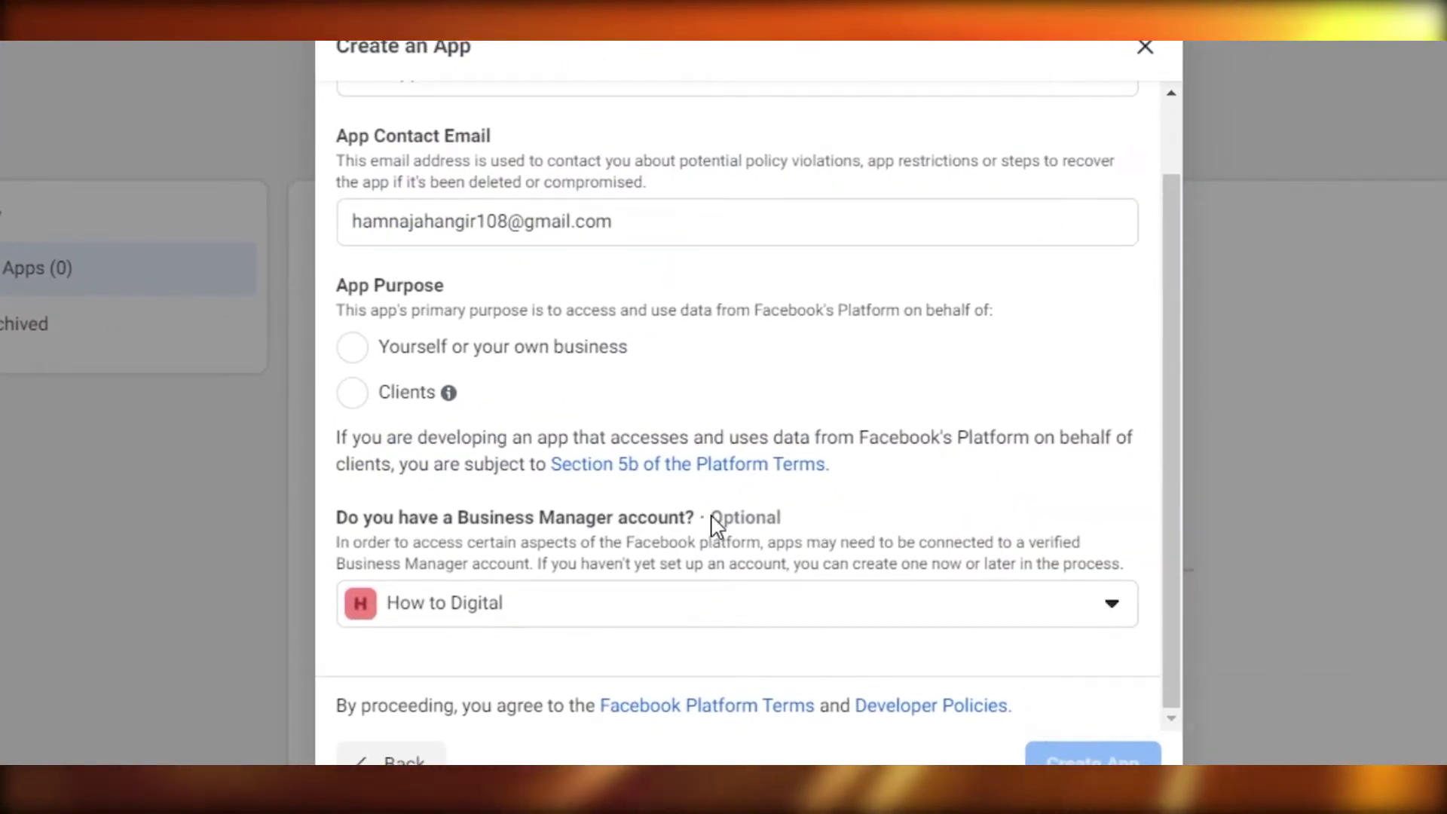
left_click(352, 347)
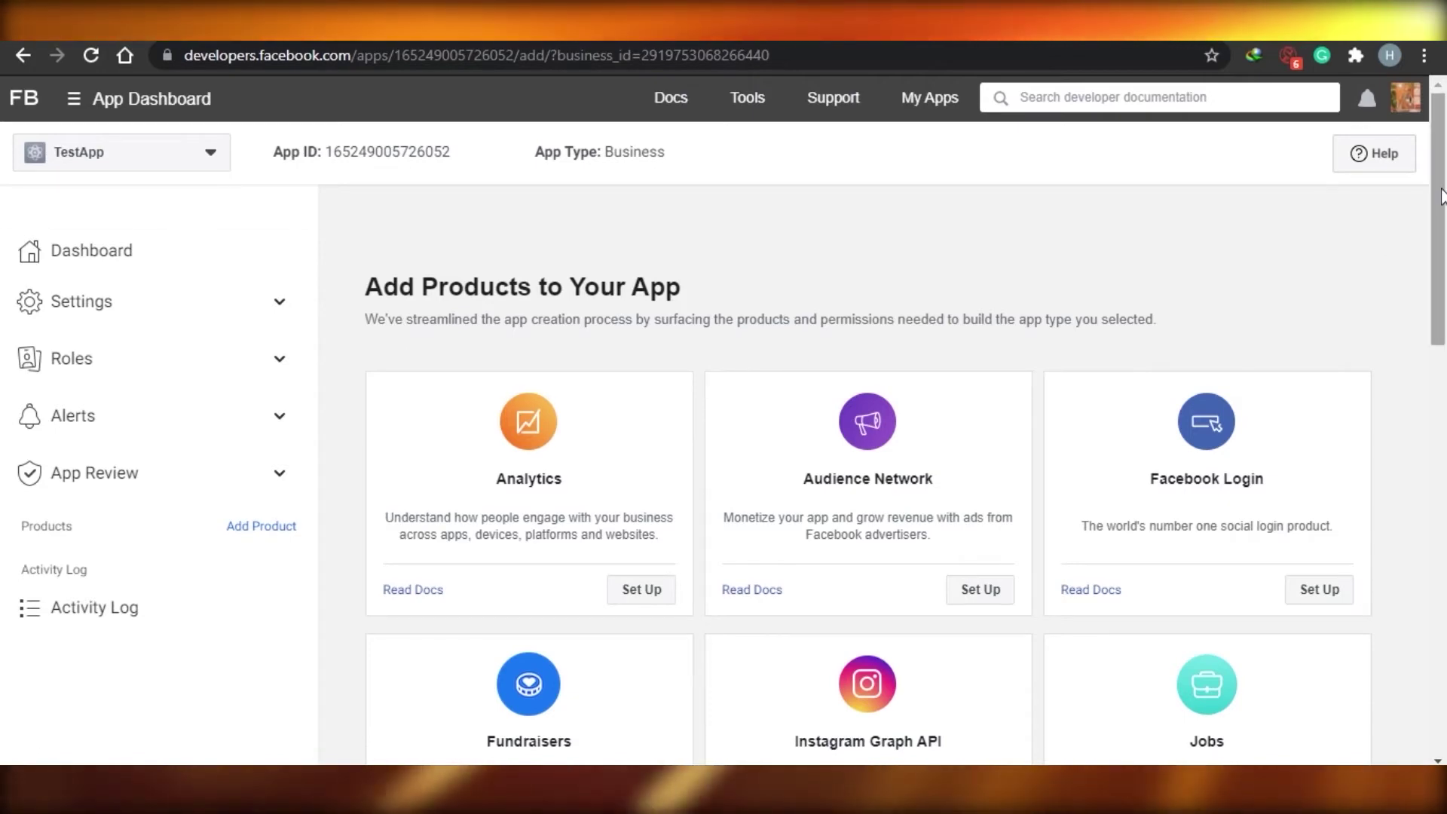
Set up the Facebook Login product for TestApp and choose Web as its platform
scroll(1441, 267, "down", 3)
left_click_drag(1442, 268, 1443, 226)
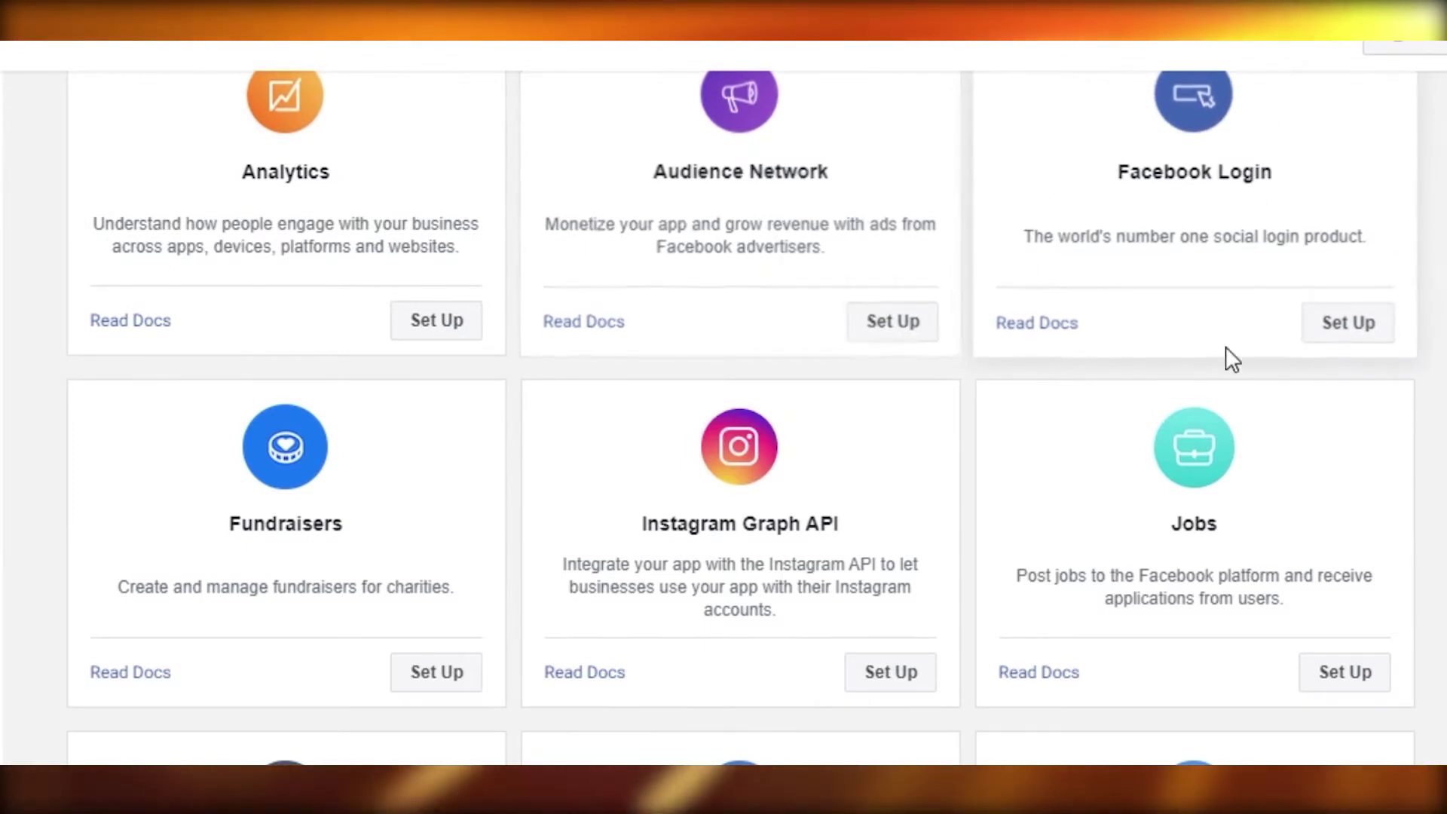
left_click(1367, 332)
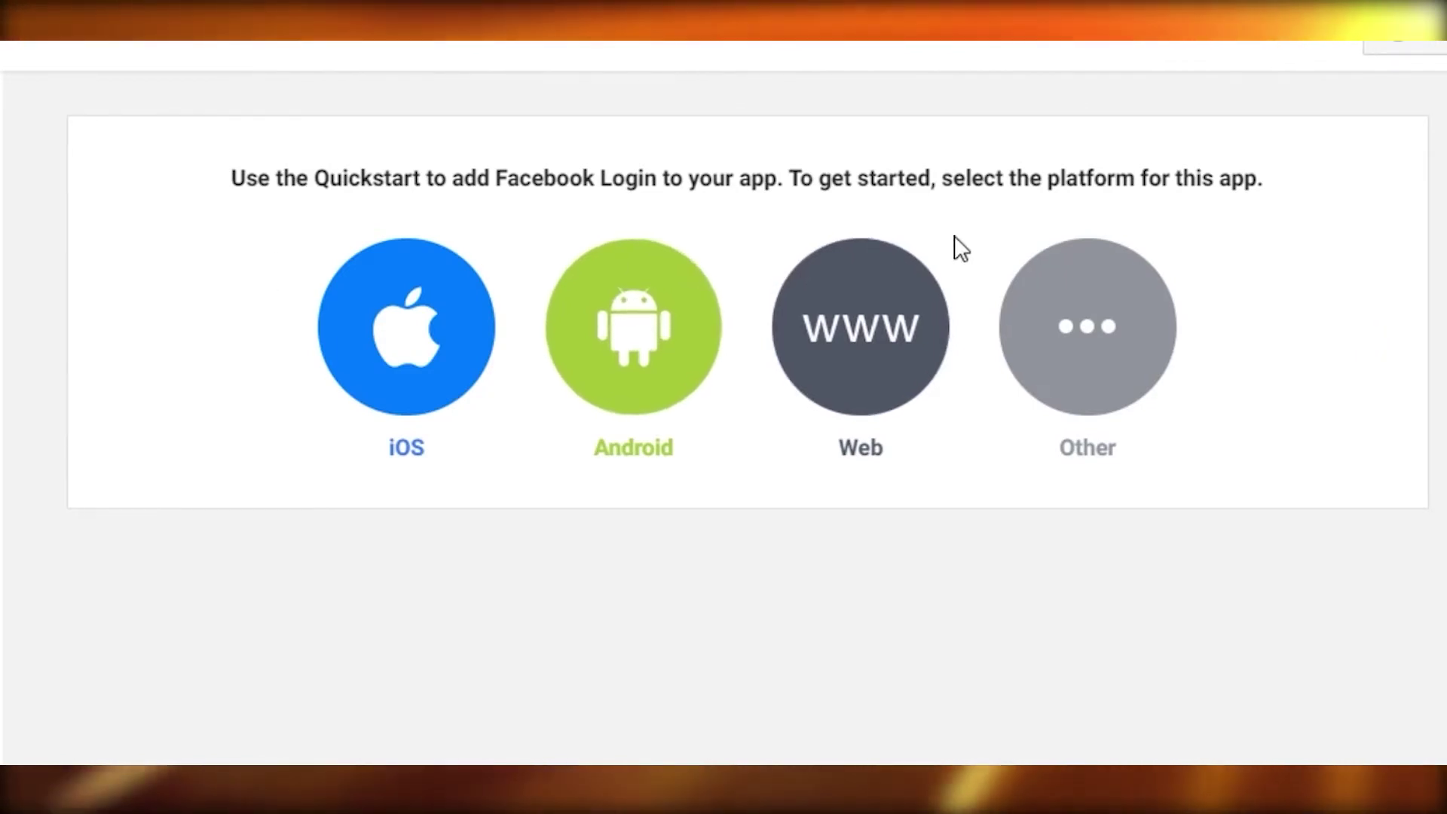
left_click(850, 341)
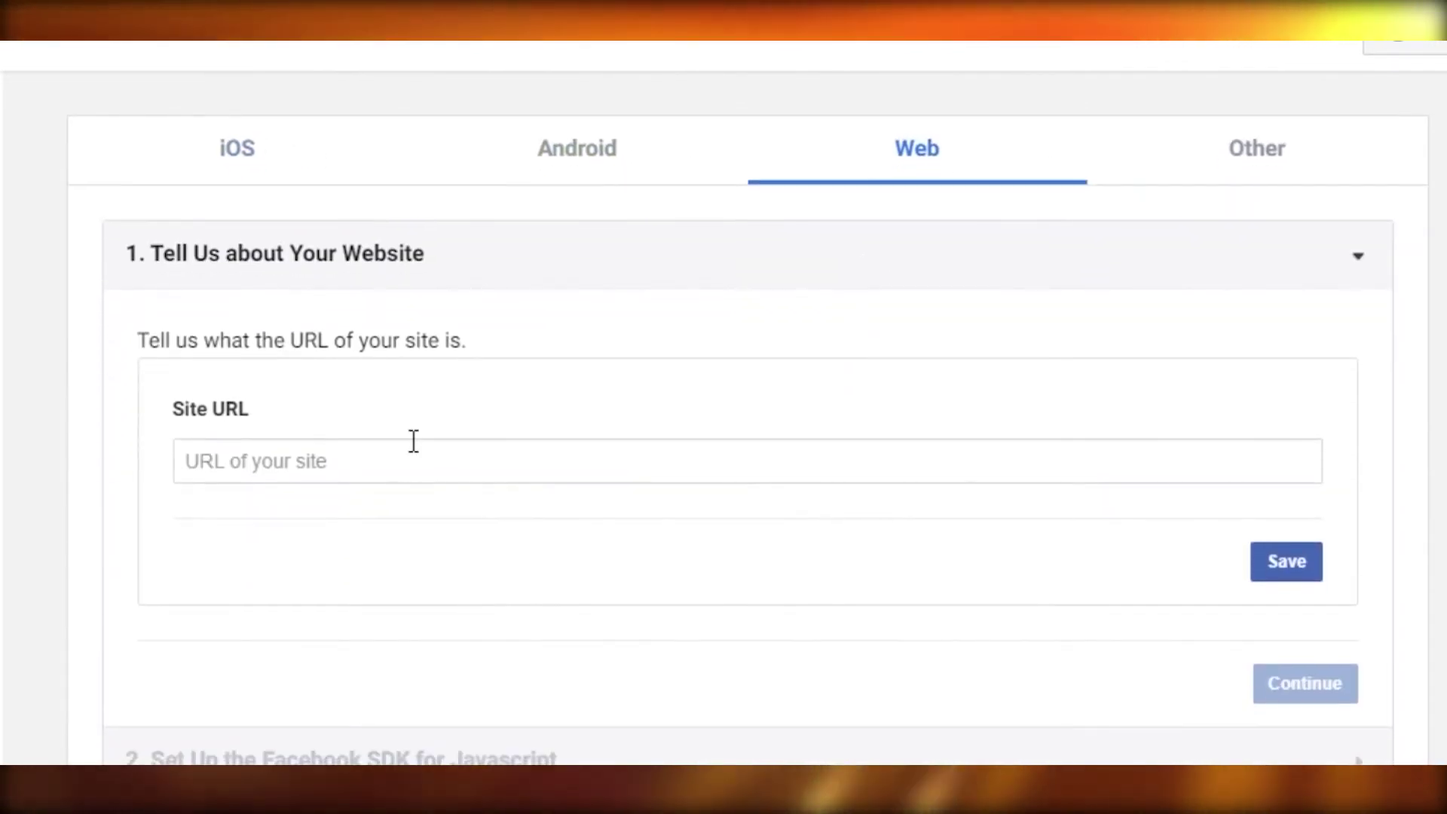
Look through the Web quickstart's Site URL section and the setup stages below it
scroll(673, 377, "down", 1)
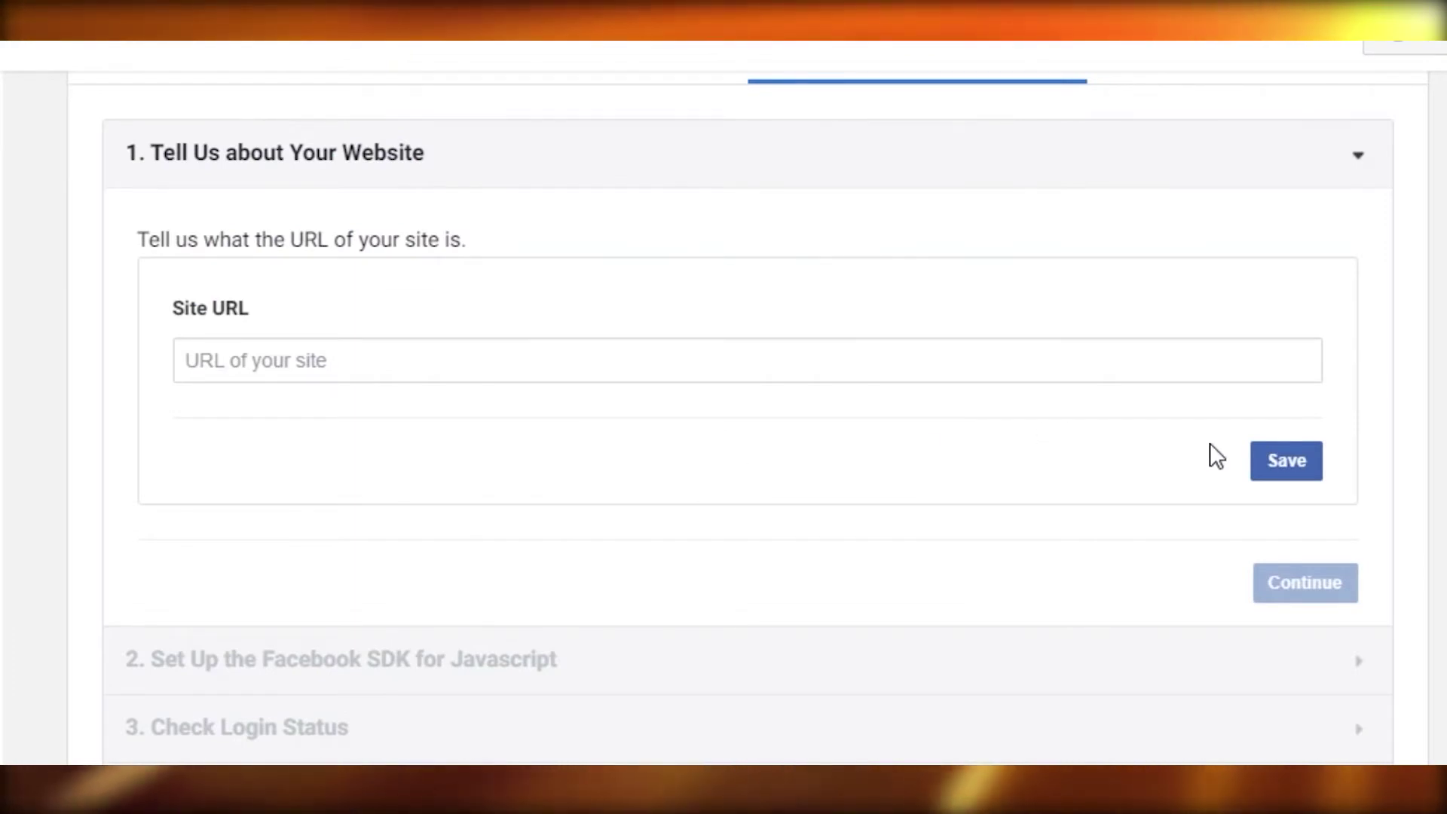
left_click(859, 352)
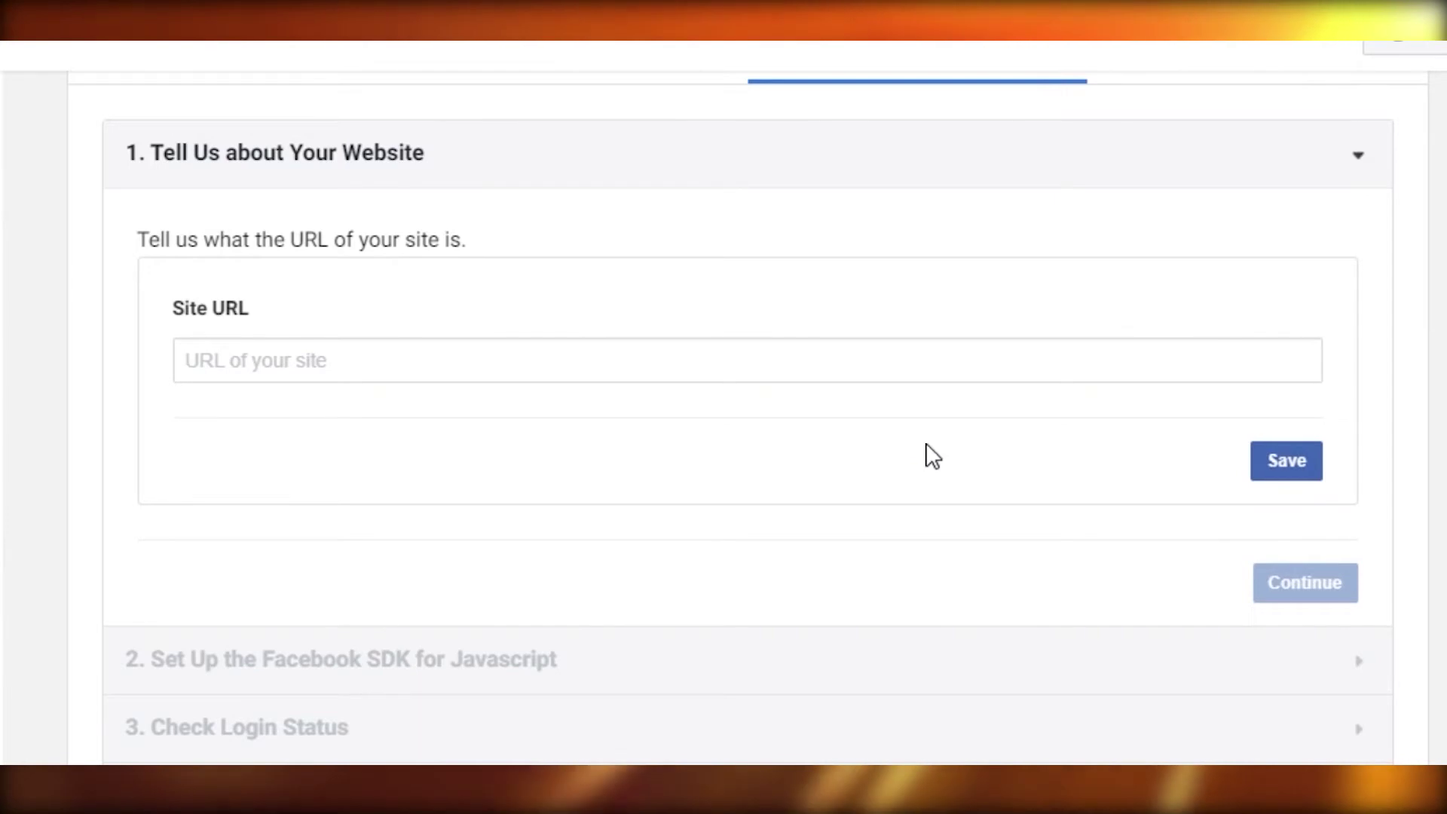
scroll(1215, 575, "down", 3)
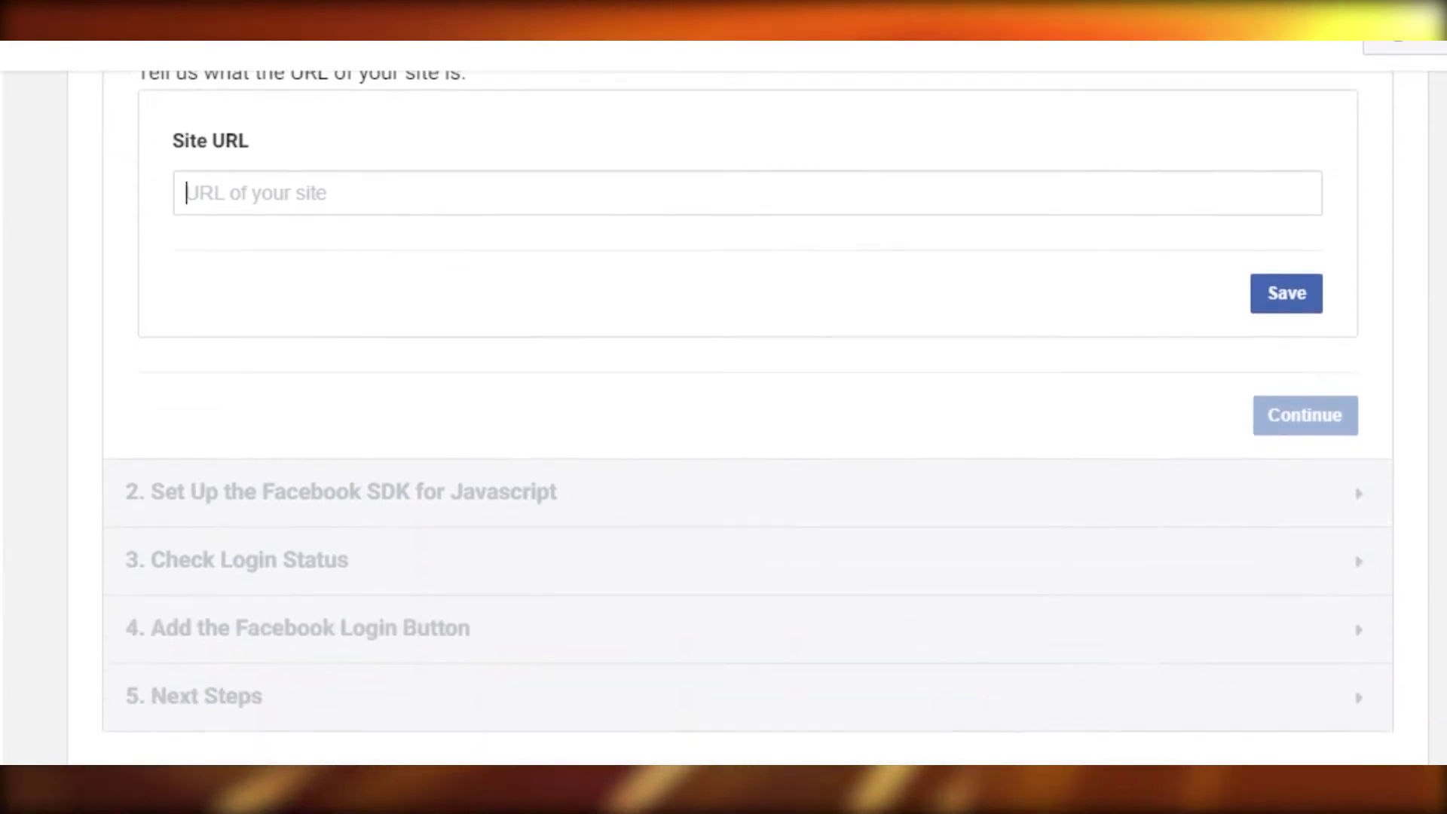
scroll(1214, 575, "up", 4)
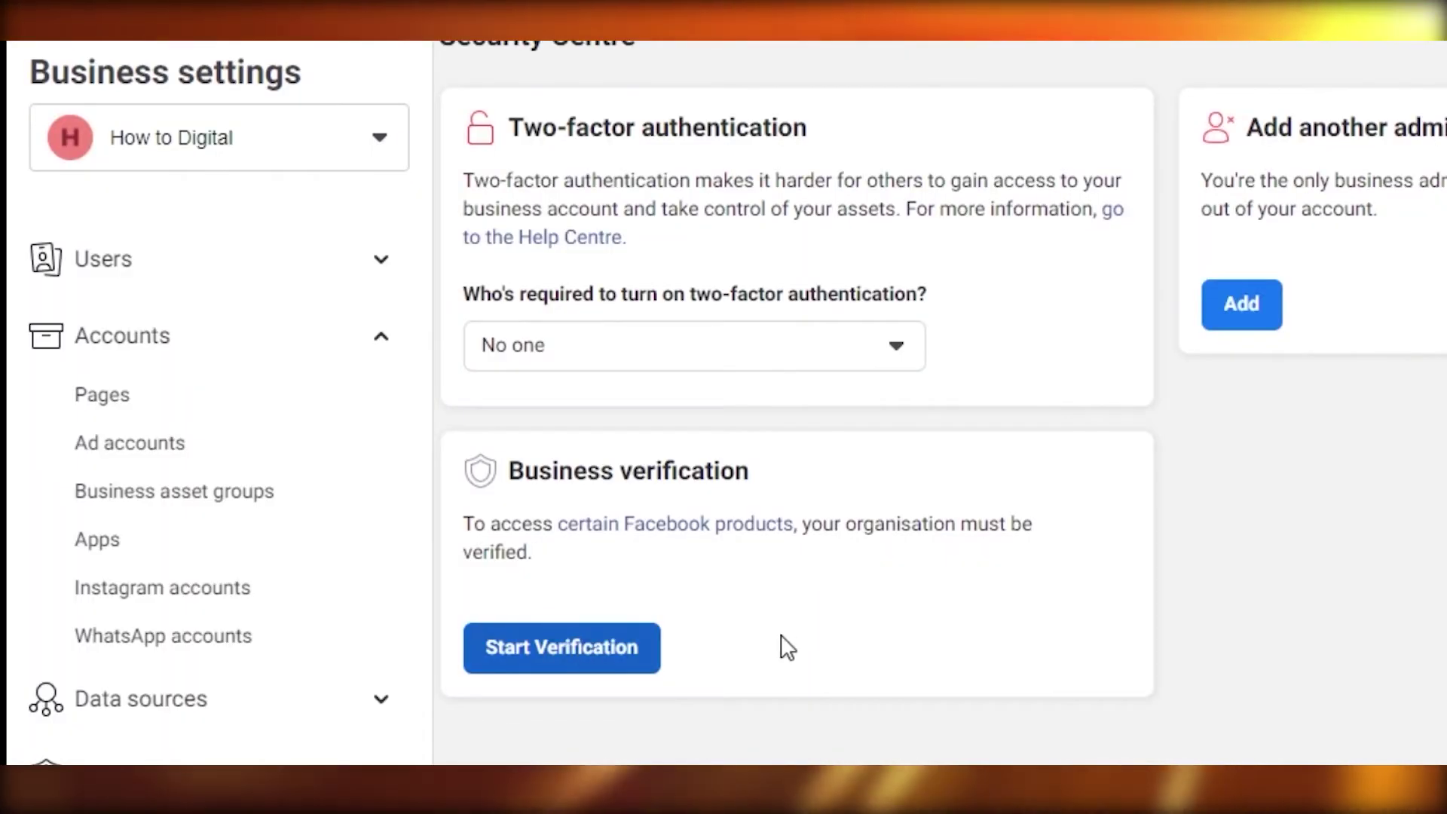
left_click(528, 656)
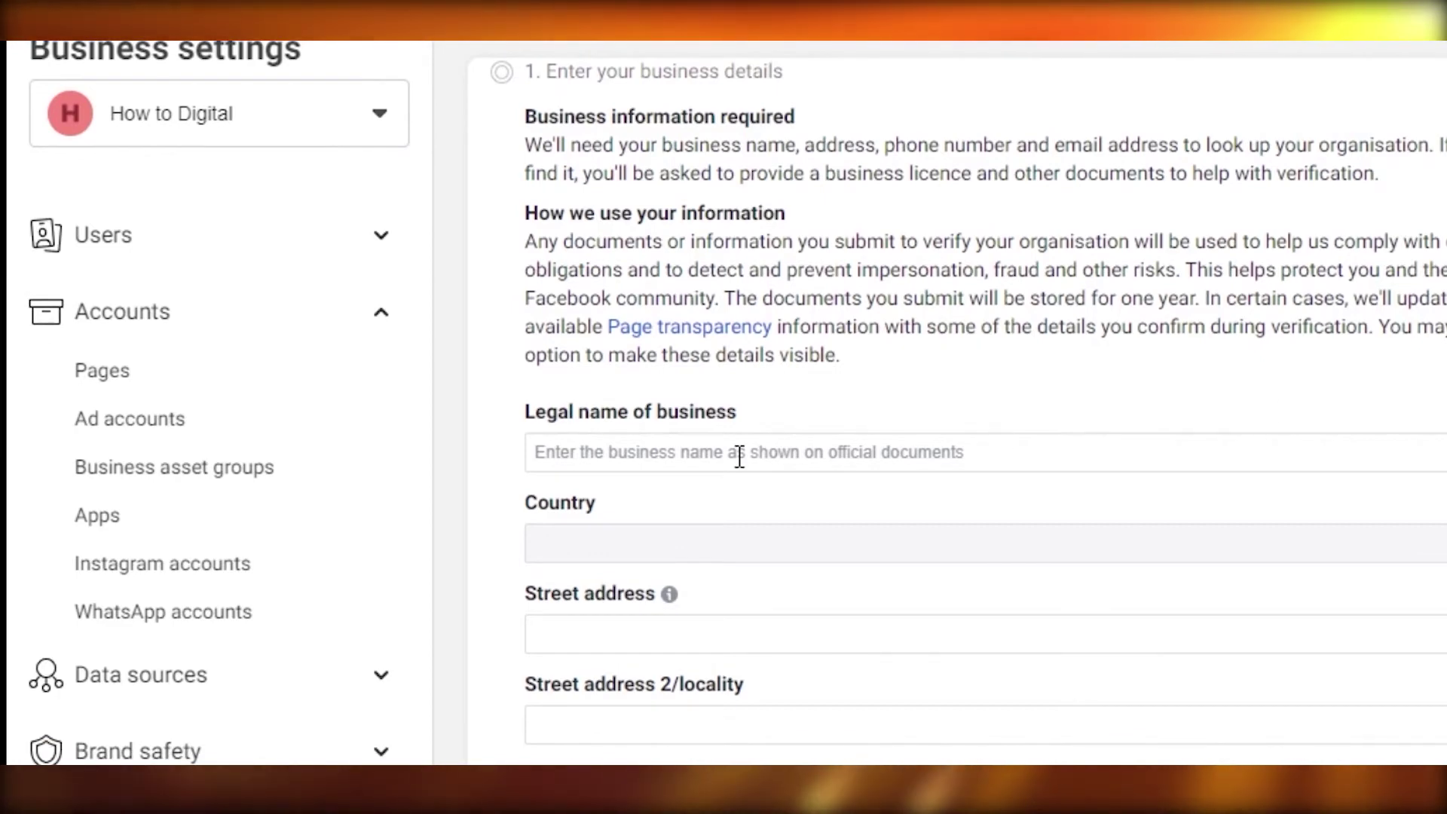
left_click(708, 456)
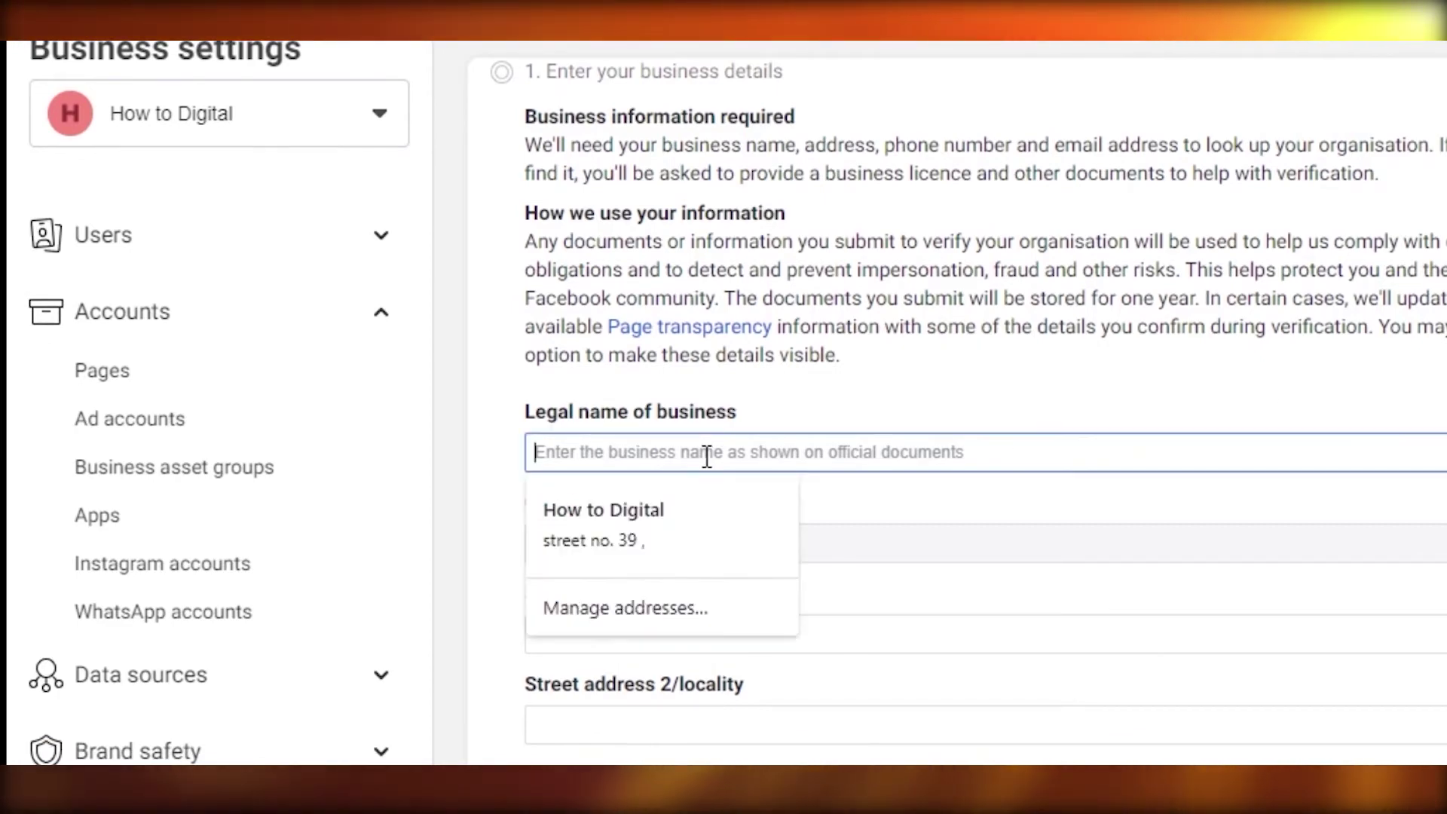
left_click(668, 512)
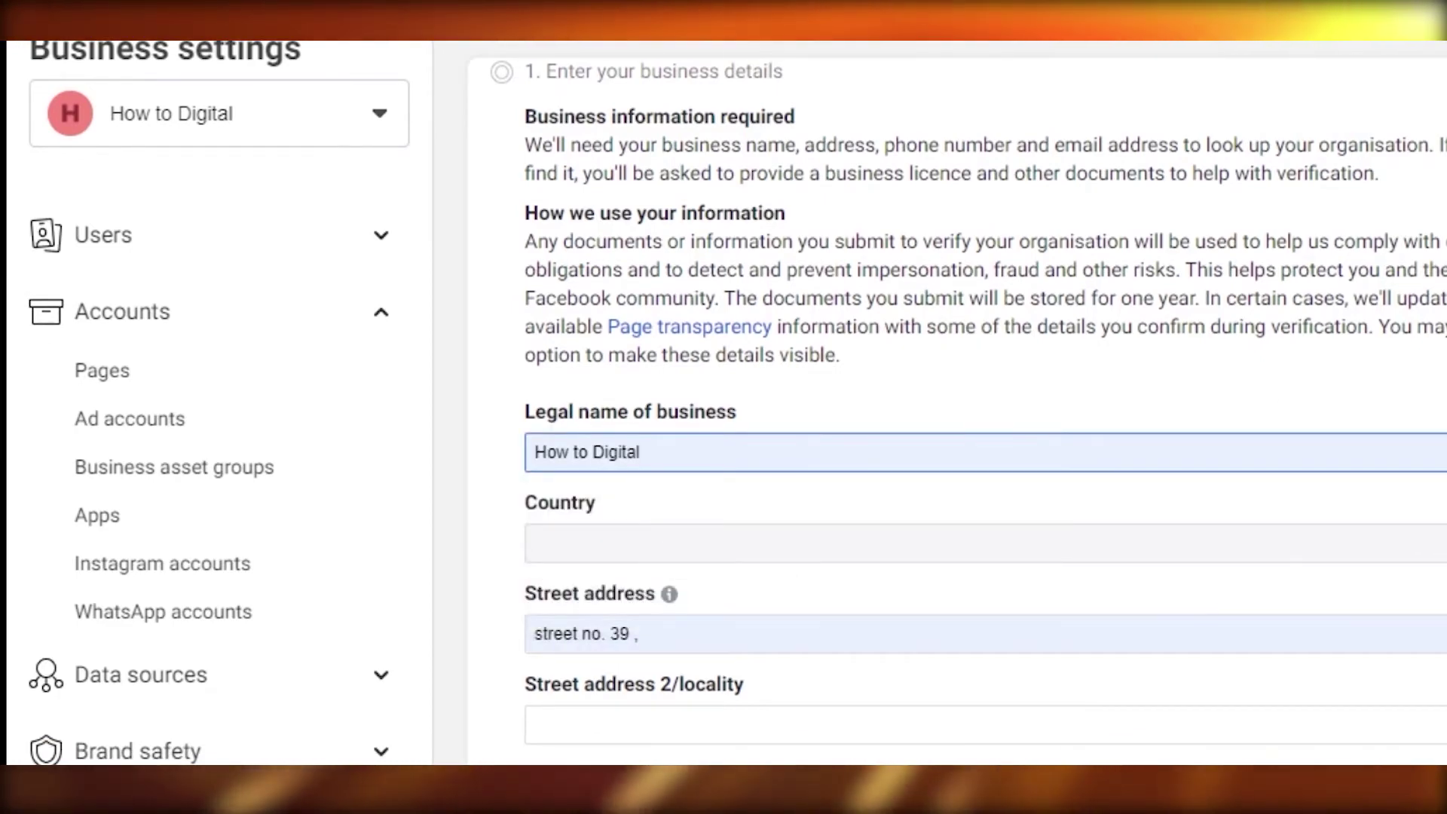
left_click(724, 544)
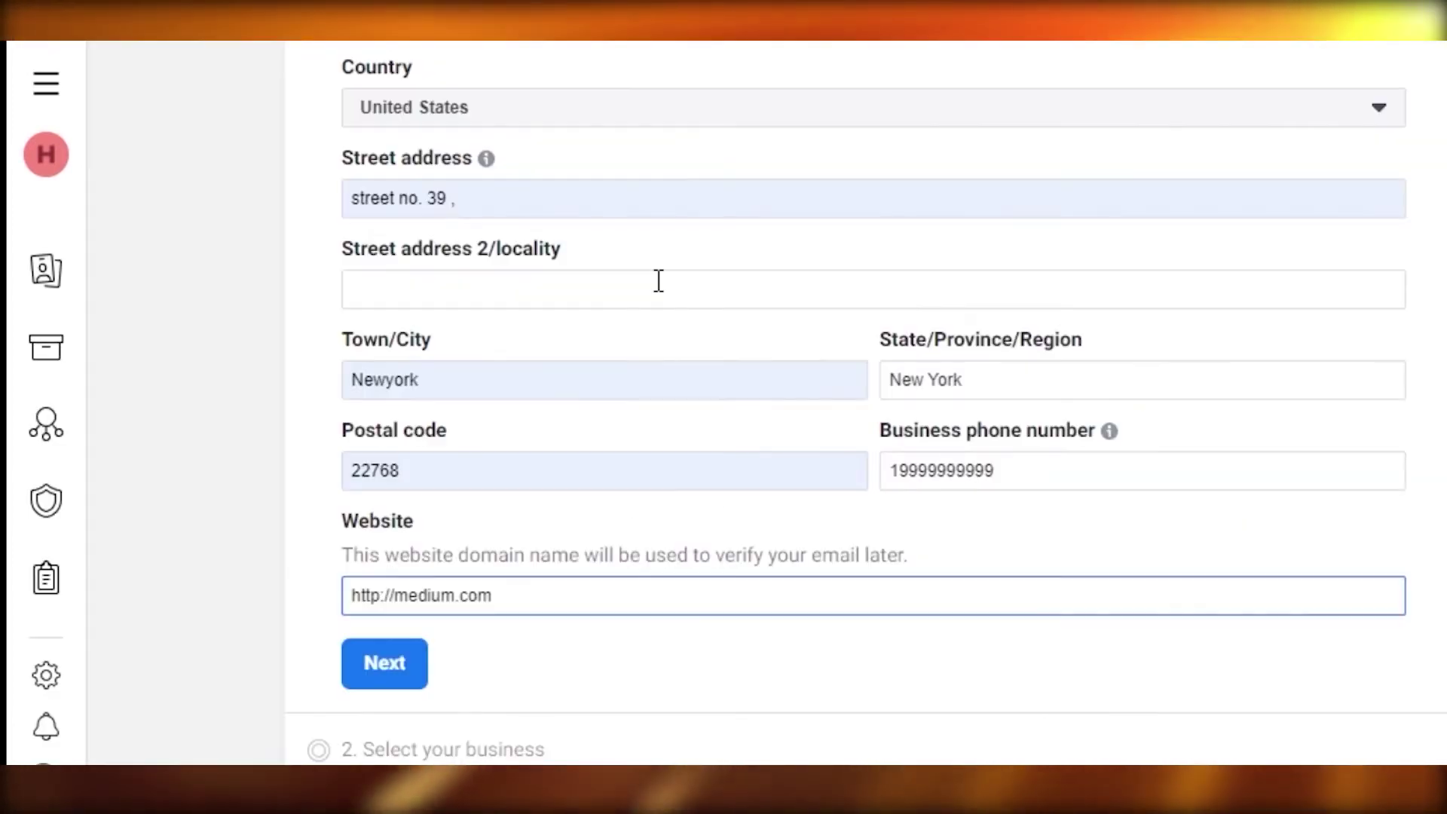
left_click(395, 678)
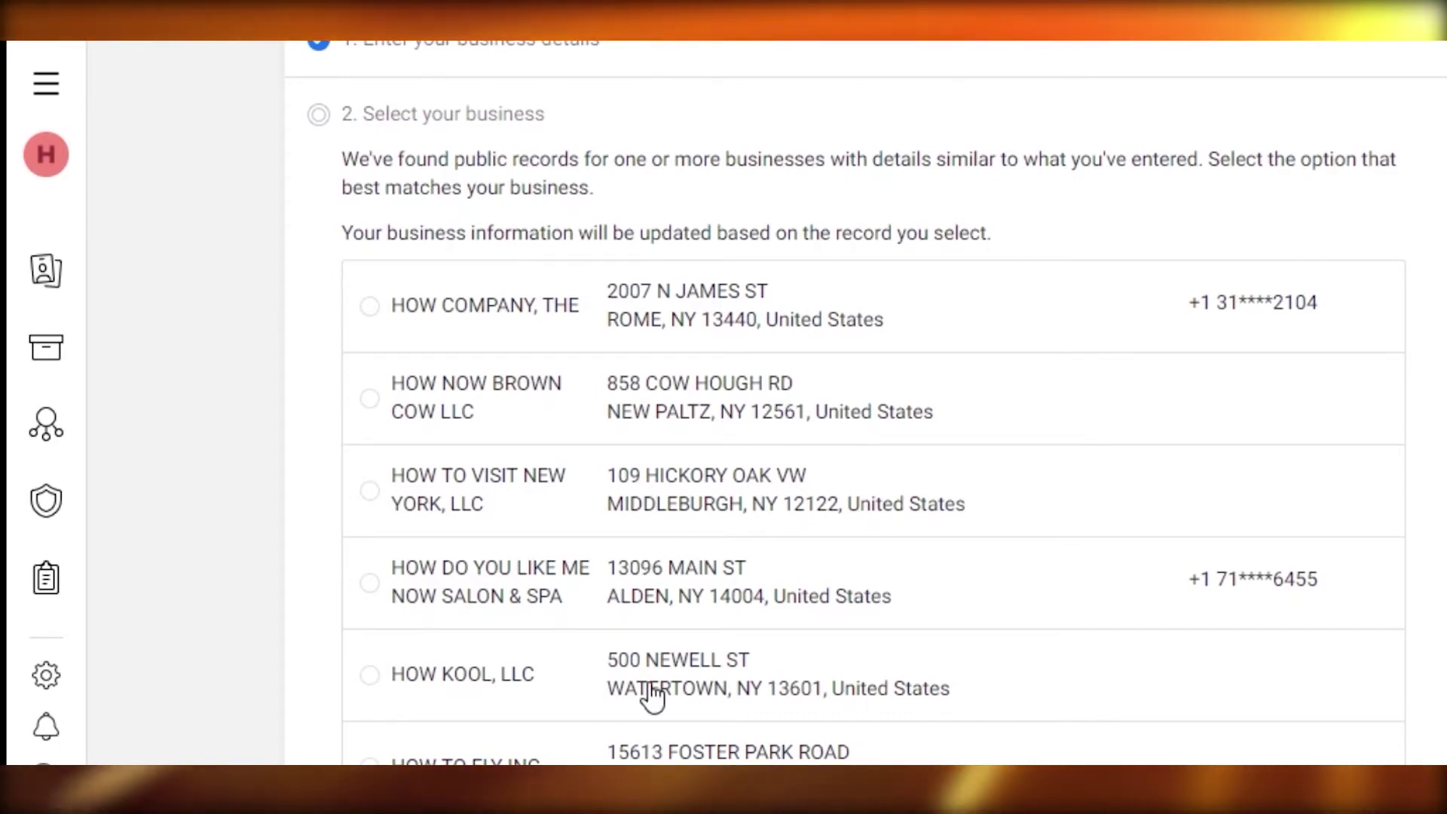
Submit "None of these match" for the public business records and review the documents accepted for verifying the legal business name
scroll(1397, 493, "down", 1)
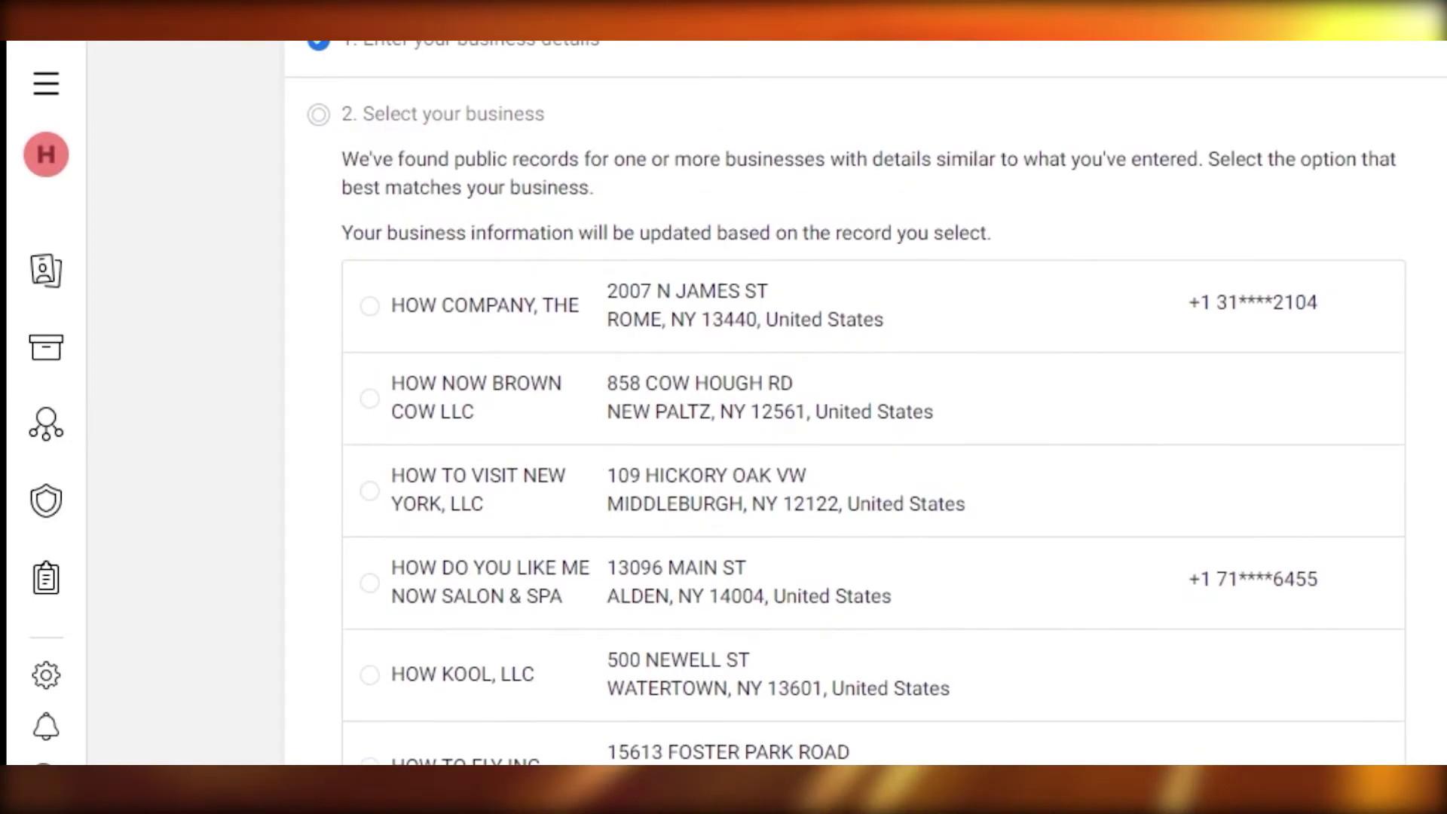
scroll(920, 353, "down", 5)
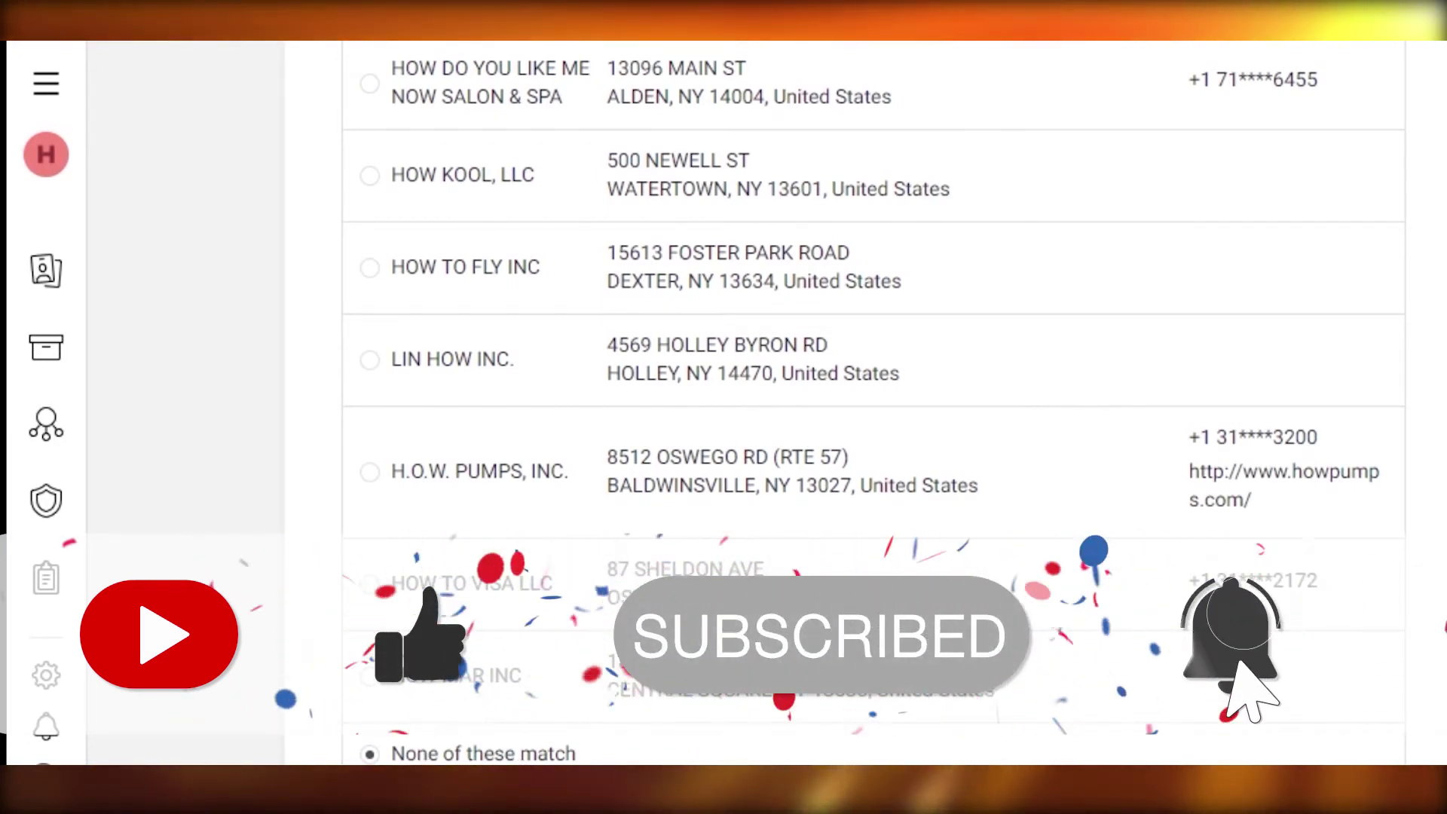
scroll(414, 756, "down", 2)
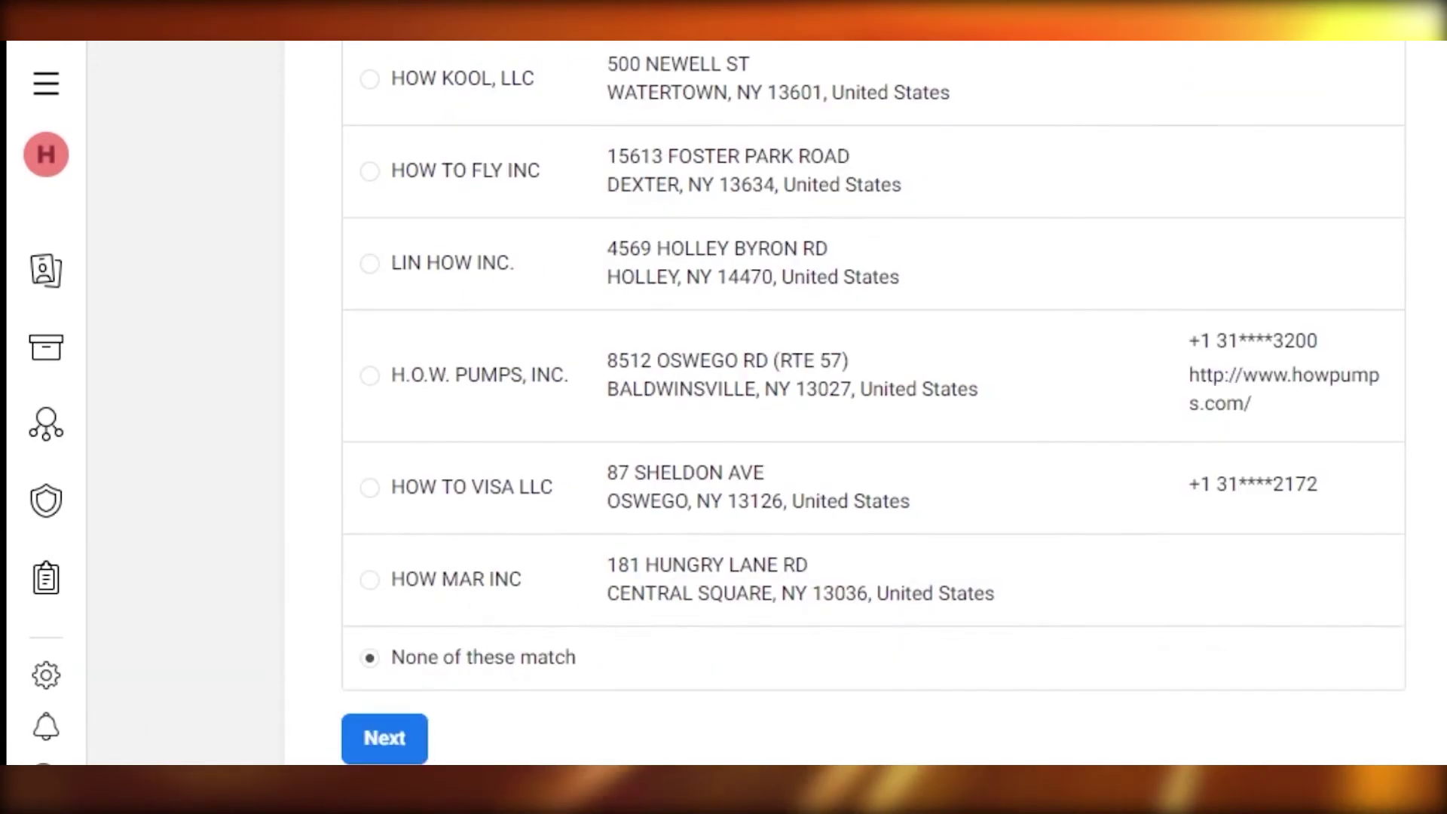
left_click(391, 746)
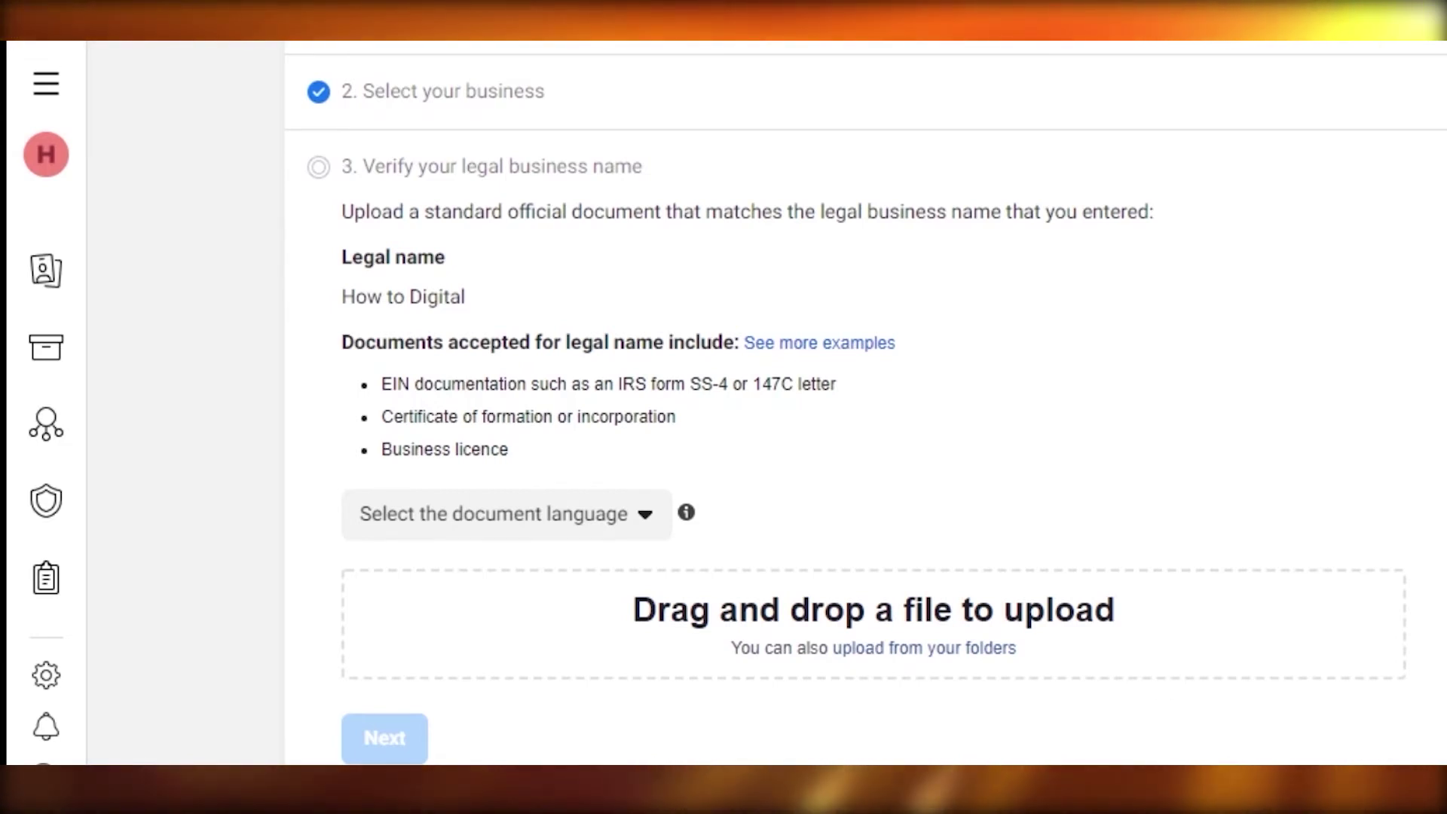
scroll(867, 399, "up", 1)
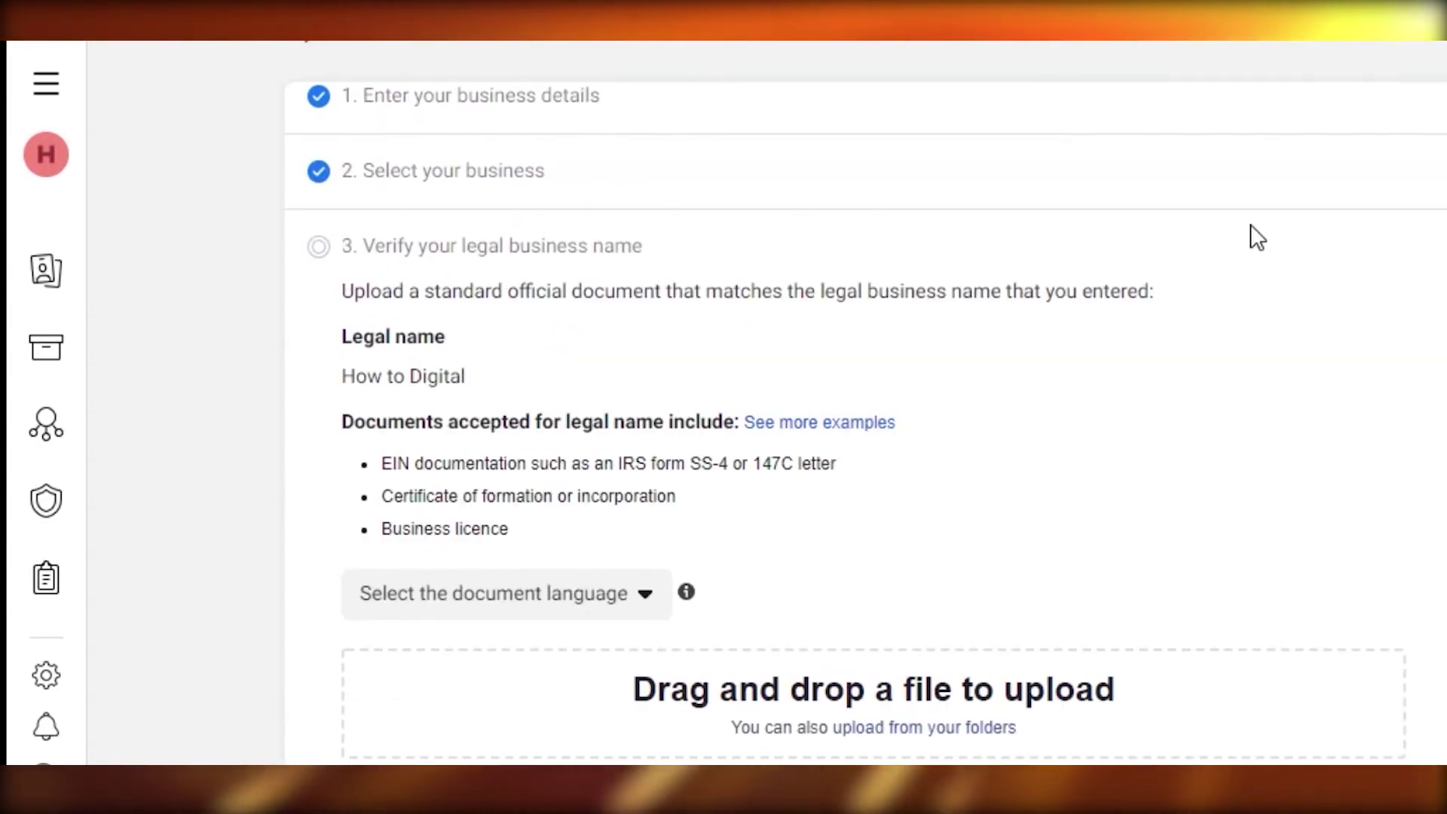
scroll(867, 399, "down", 1)
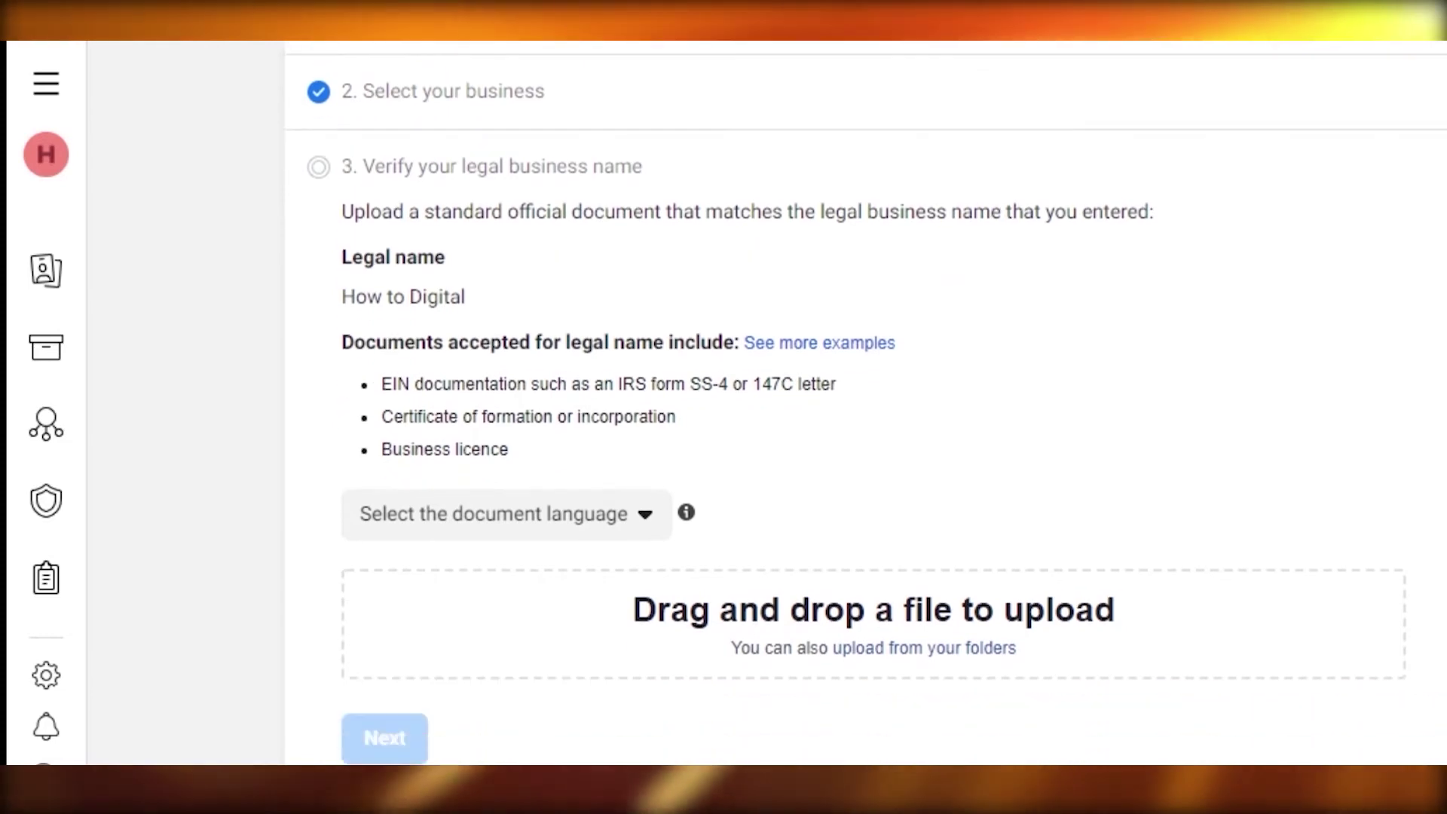
scroll(867, 400, "up", 1)
Go to Business Home for How to Digital and look over its ad account performance, Pages and available business accounts
mouse_move(46, 271)
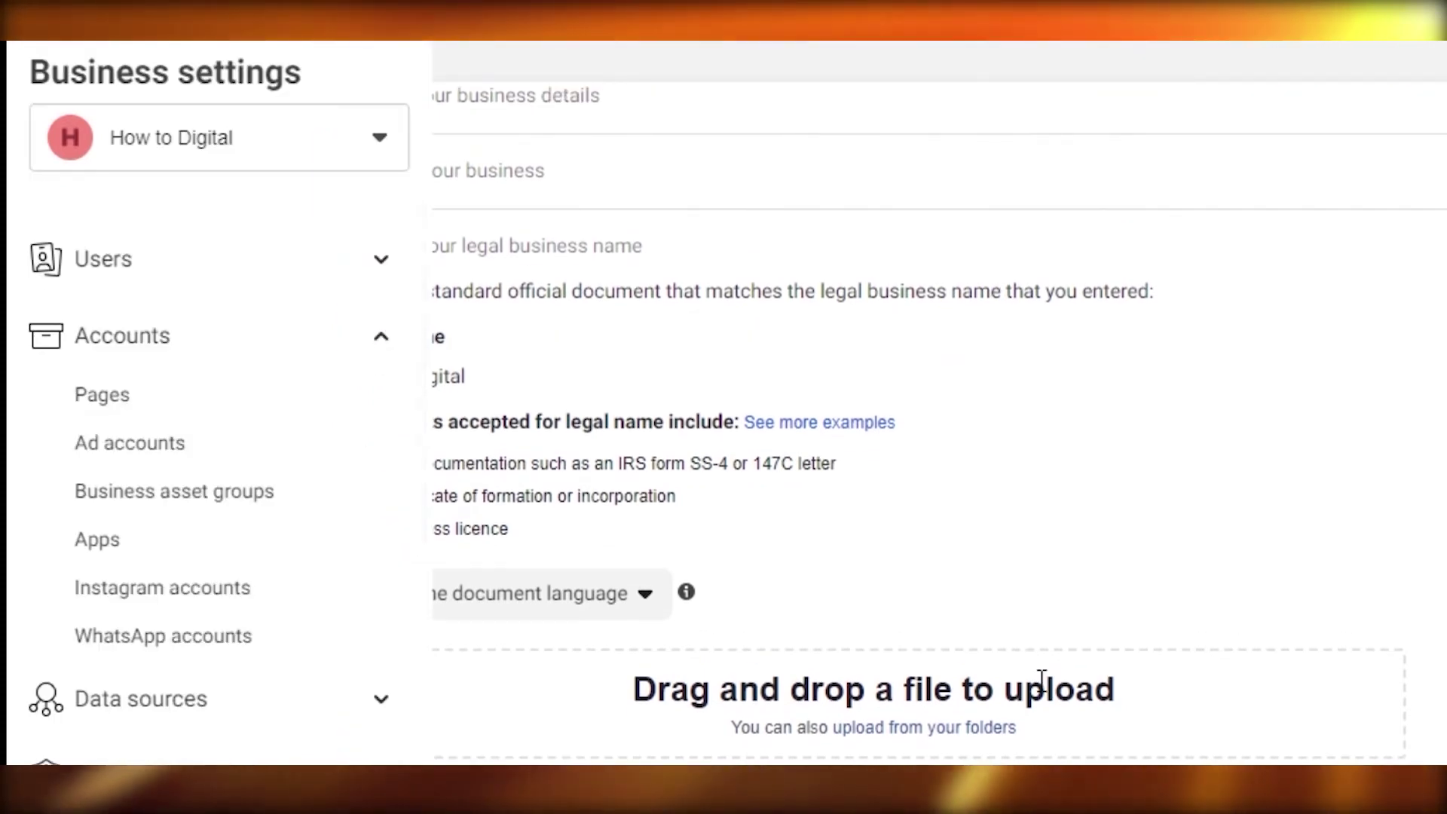
mouse_move(49, 155)
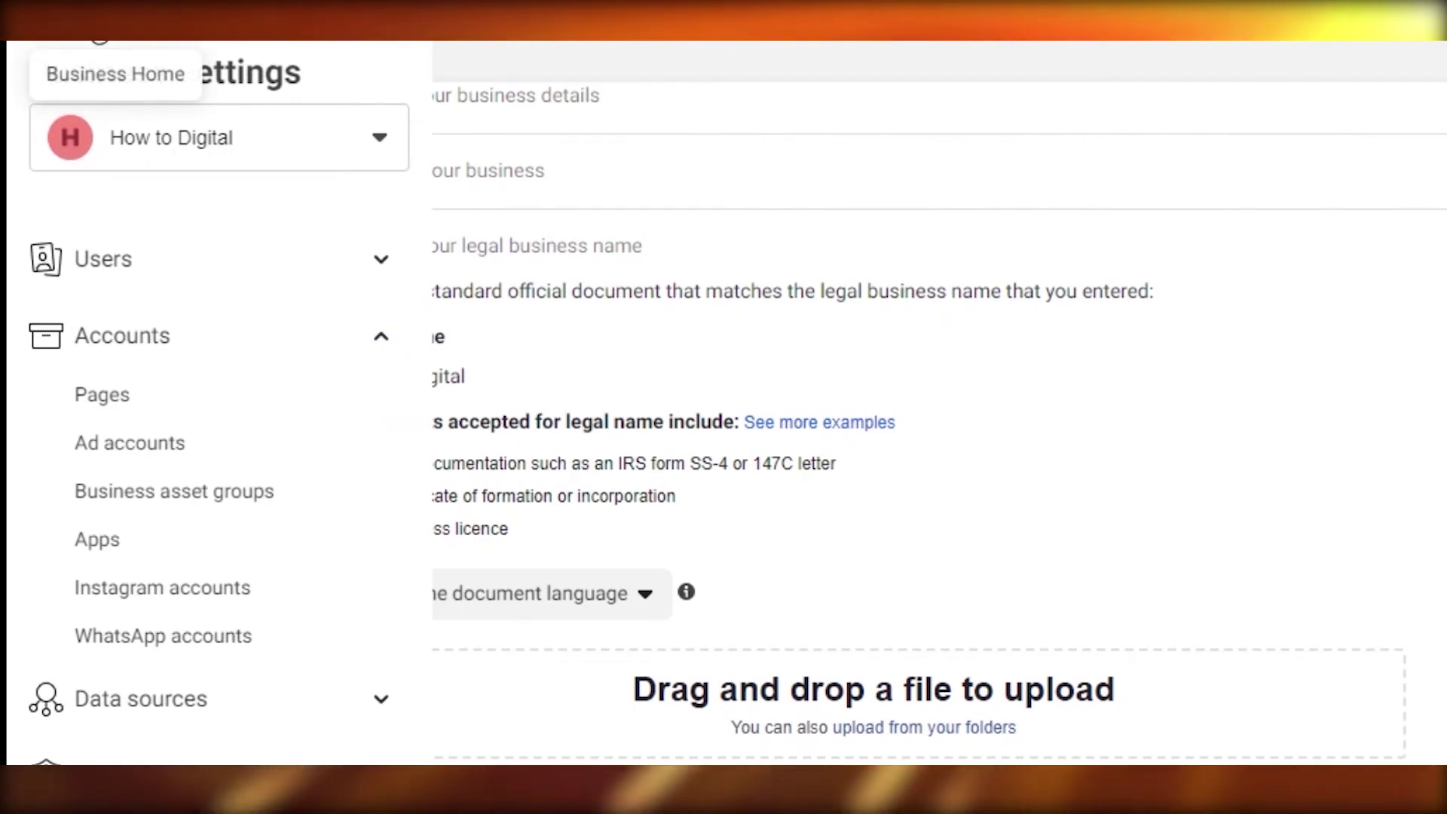
left_click(99, 36)
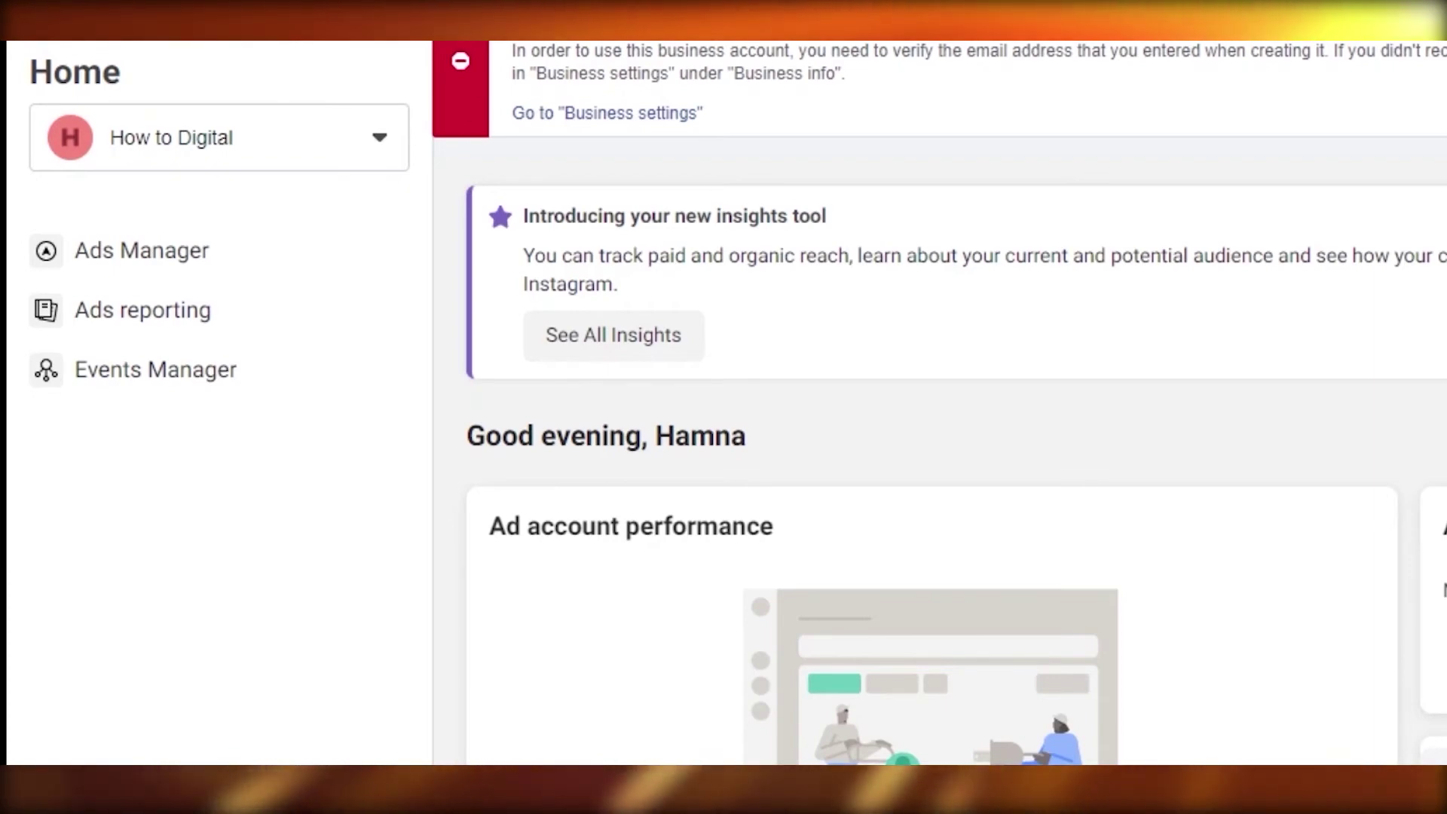
scroll(932, 453, "down", 8)
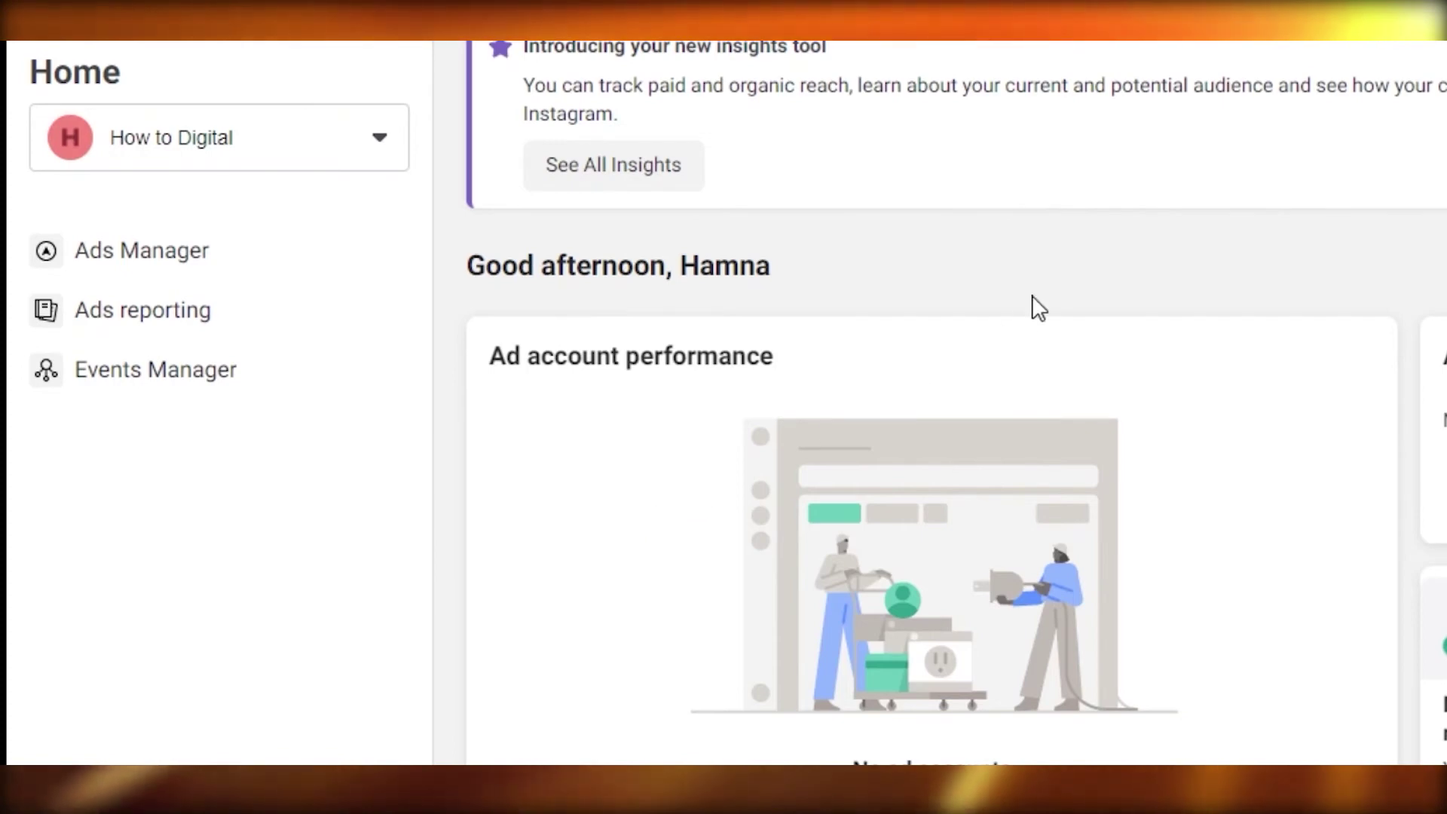
scroll(932, 452, "down", 8)
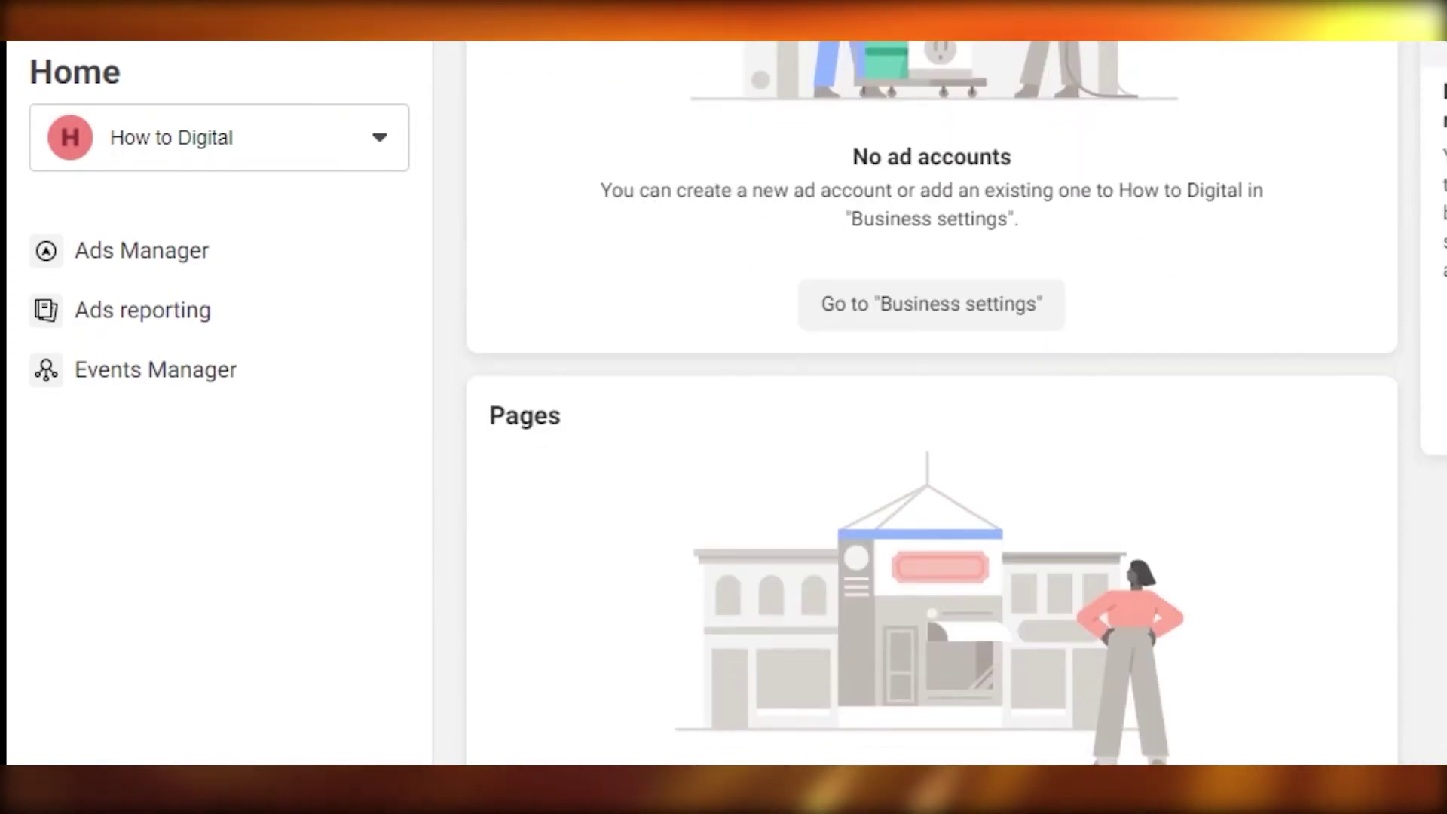
scroll(932, 452, "down", 2)
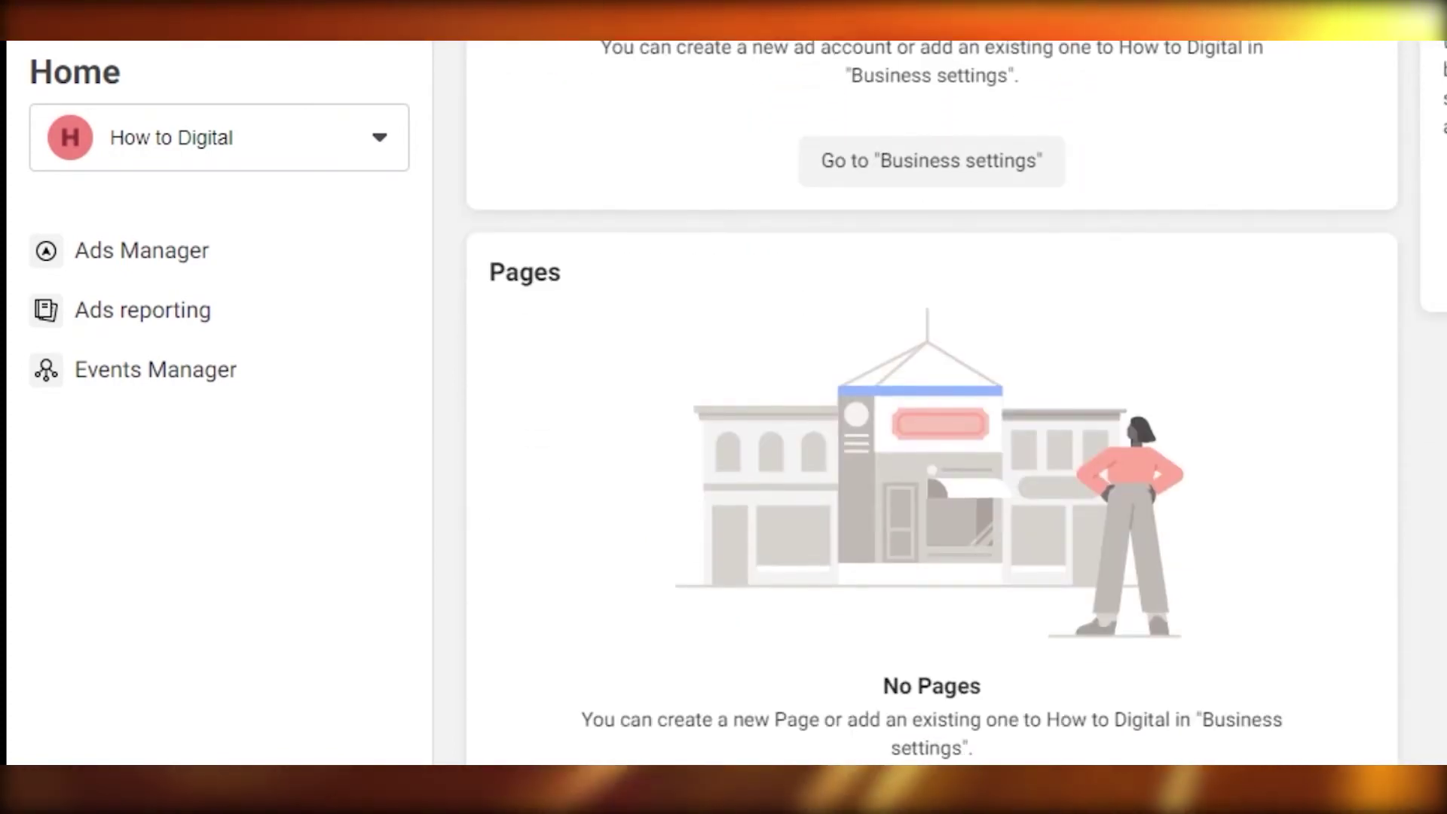
scroll(932, 452, "up", 10)
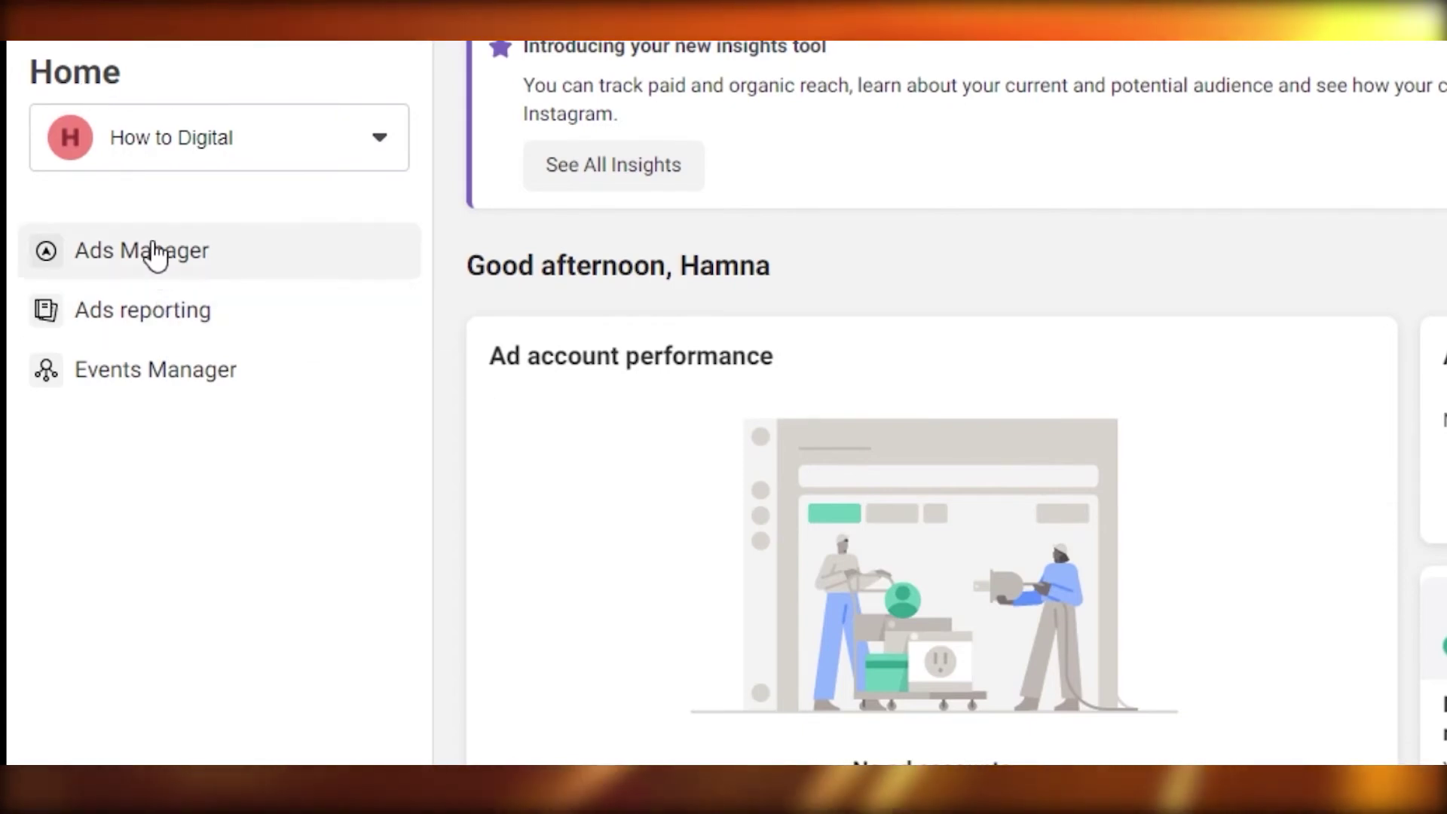
left_click(380, 142)
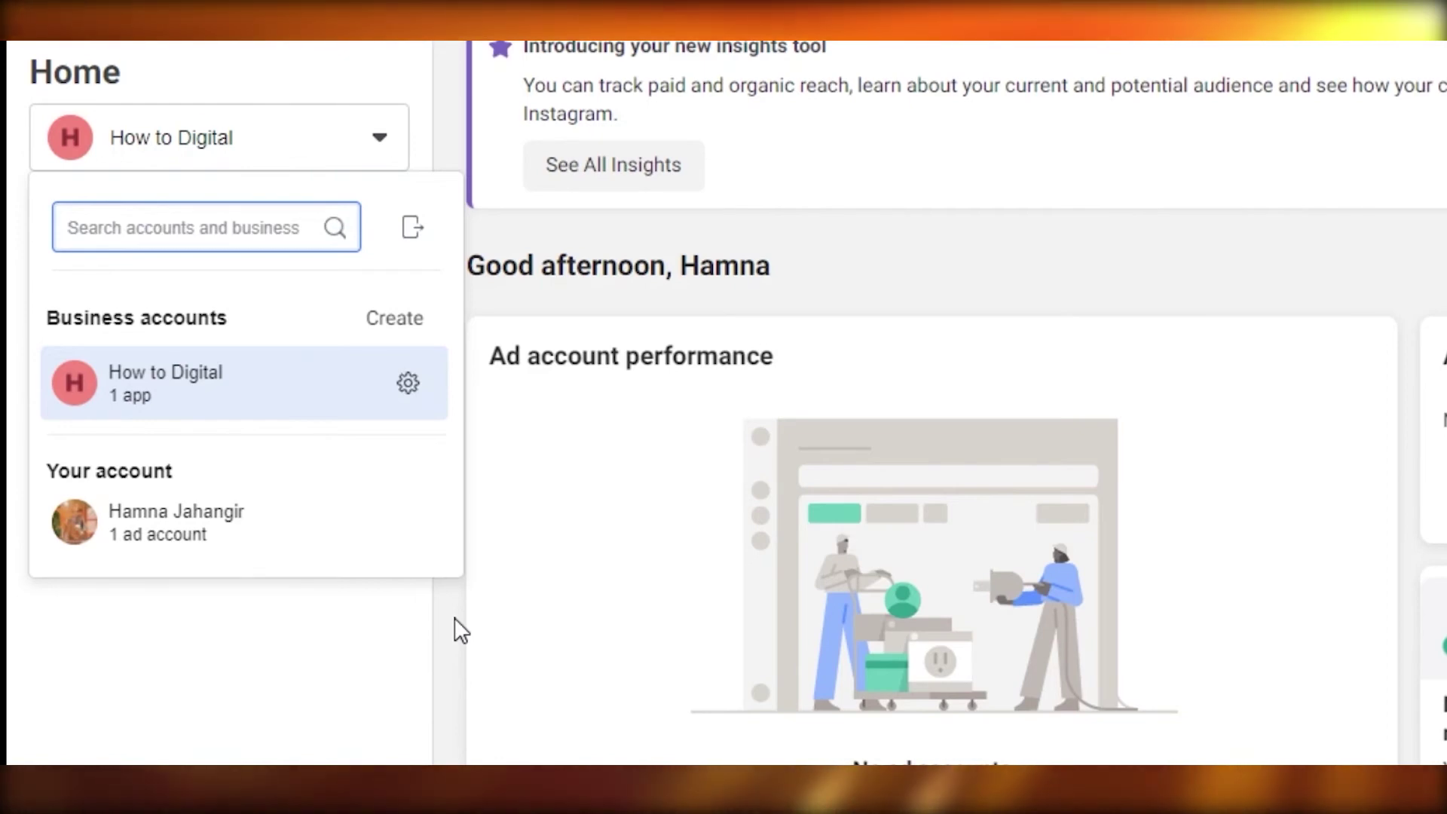
left_click(461, 630)
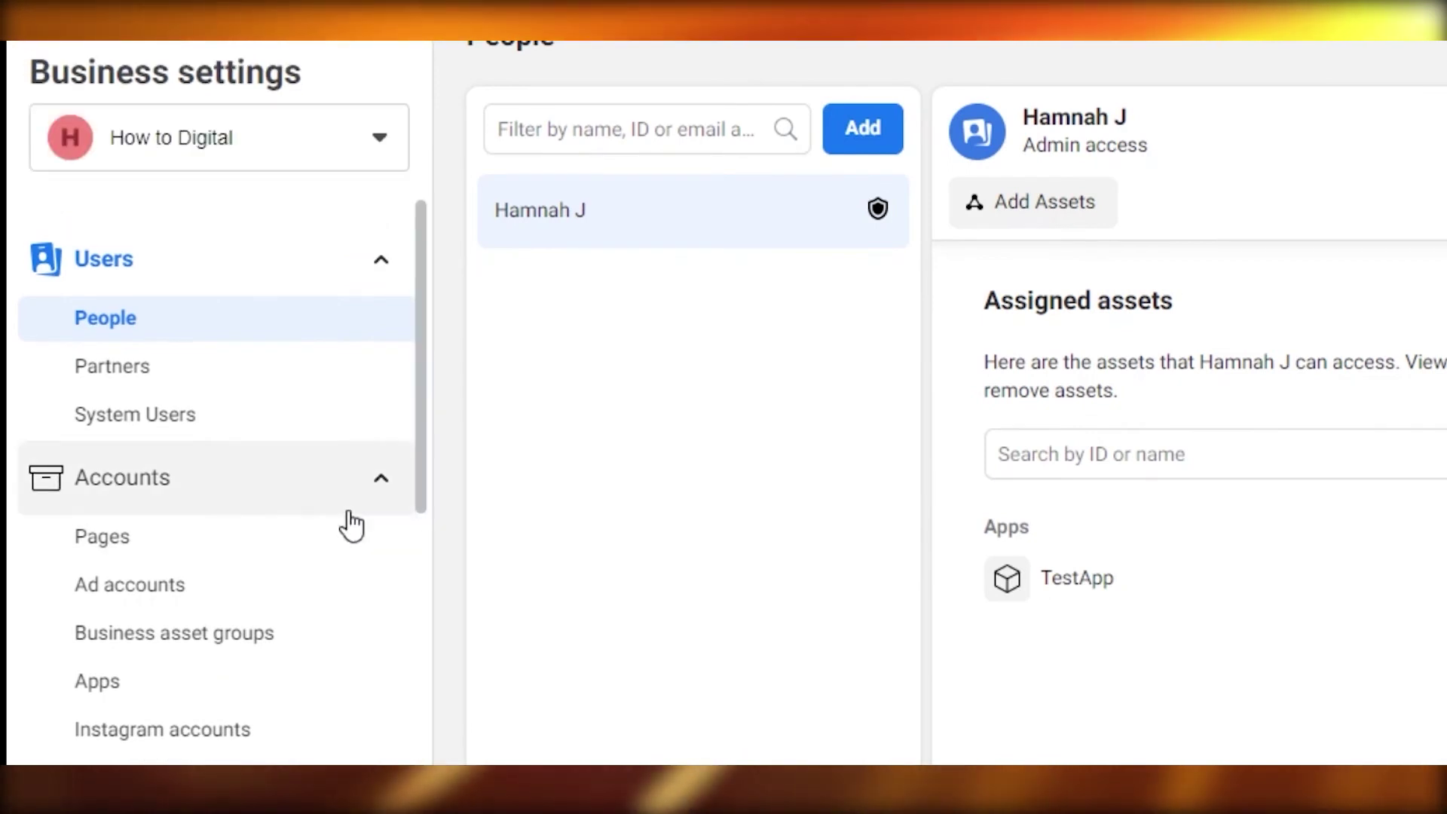
Open the Business info settings for How to Digital and check the business details, verification status and business history
scroll(420, 355, "down", 8)
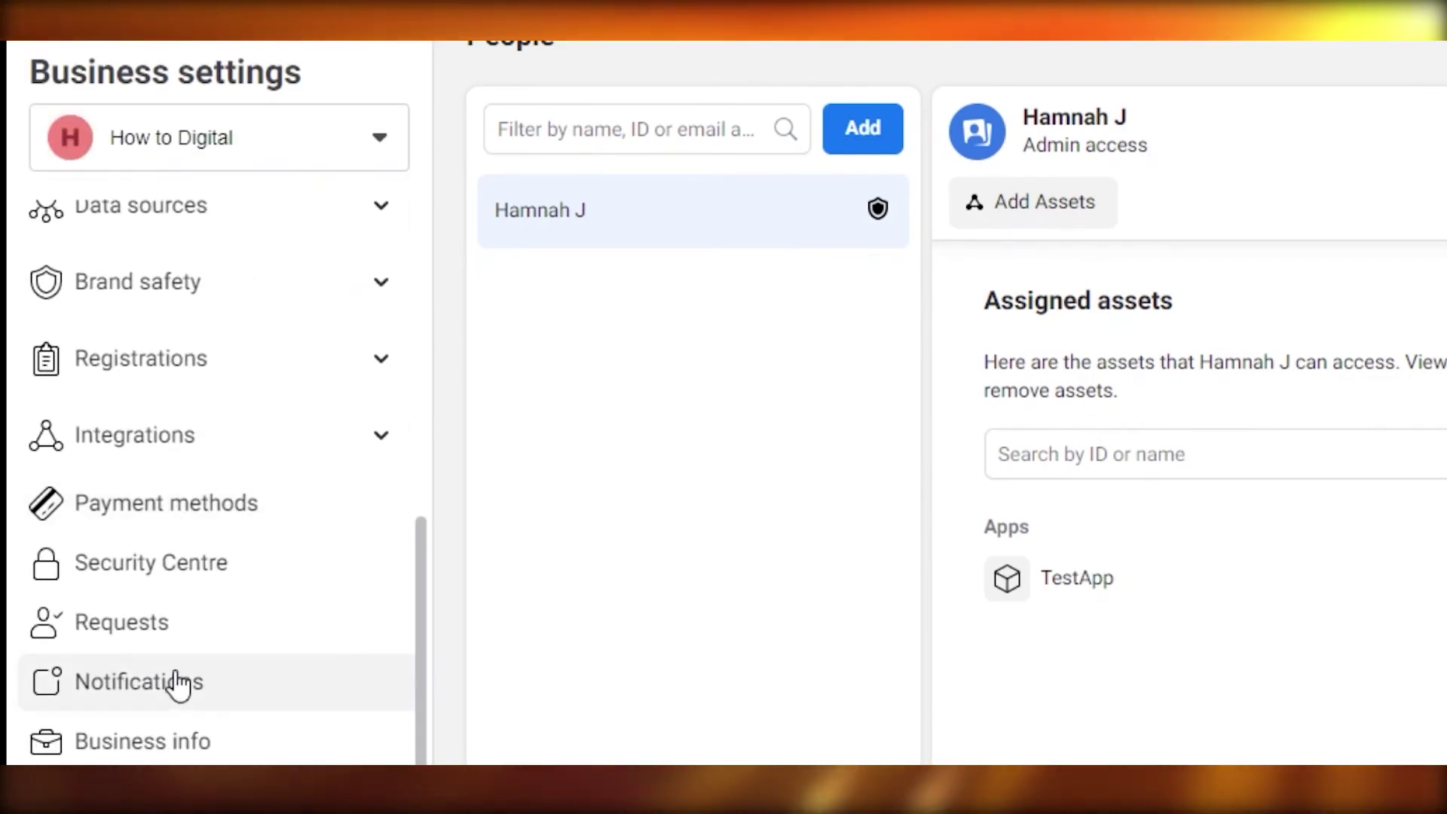
left_click(185, 744)
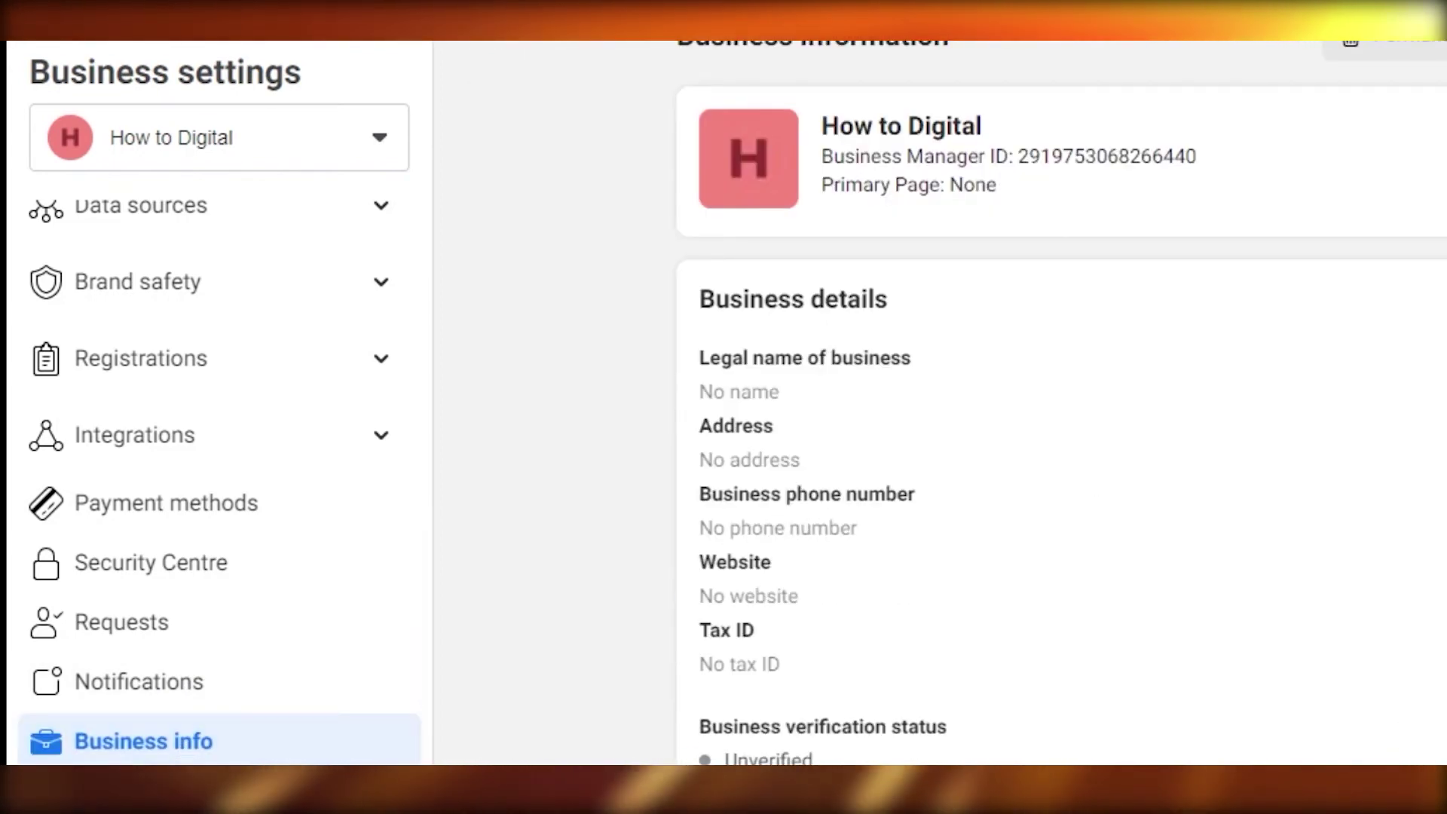
scroll(1056, 422, "down", 5)
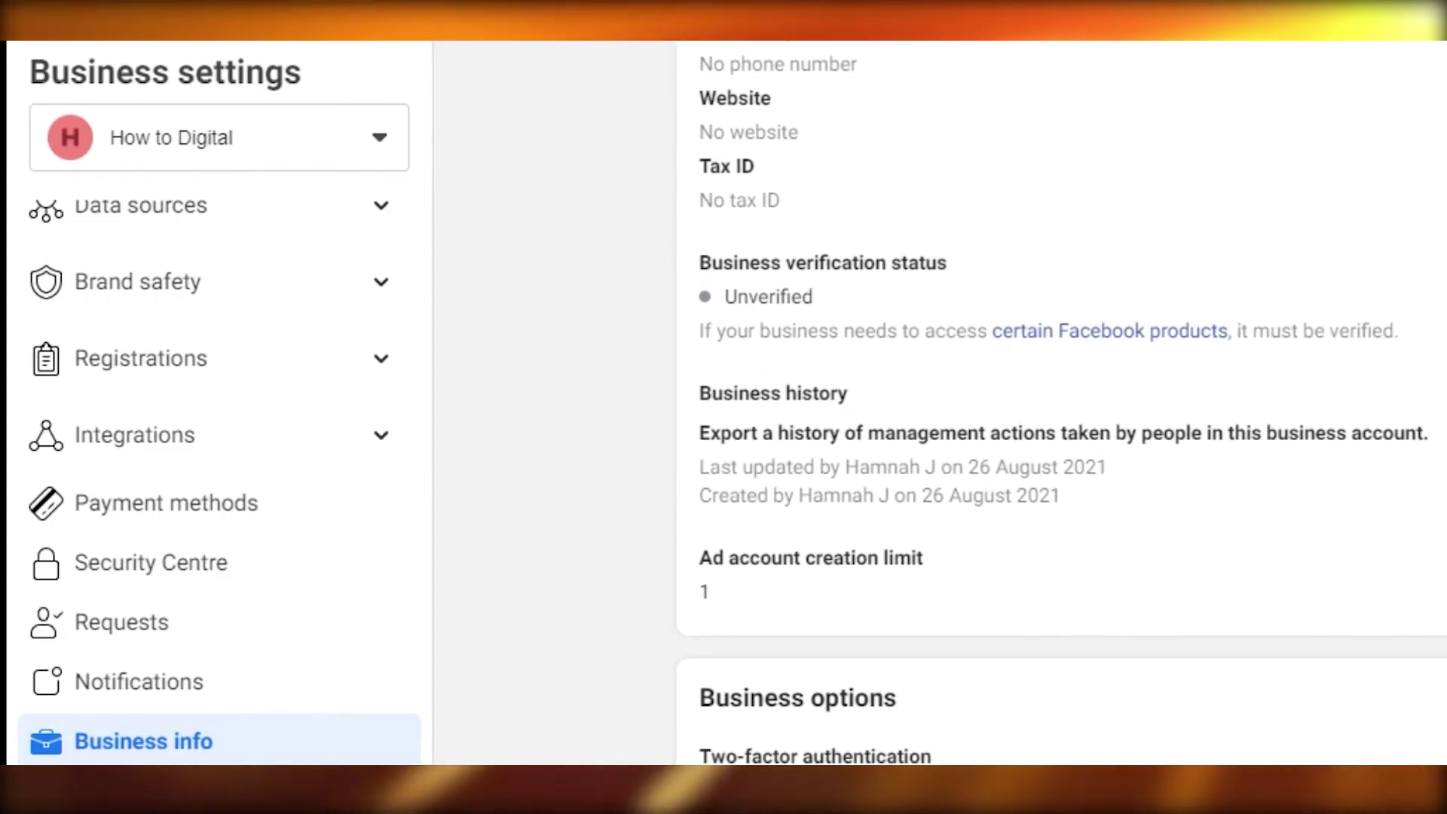
scroll(1055, 423, "down", 1)
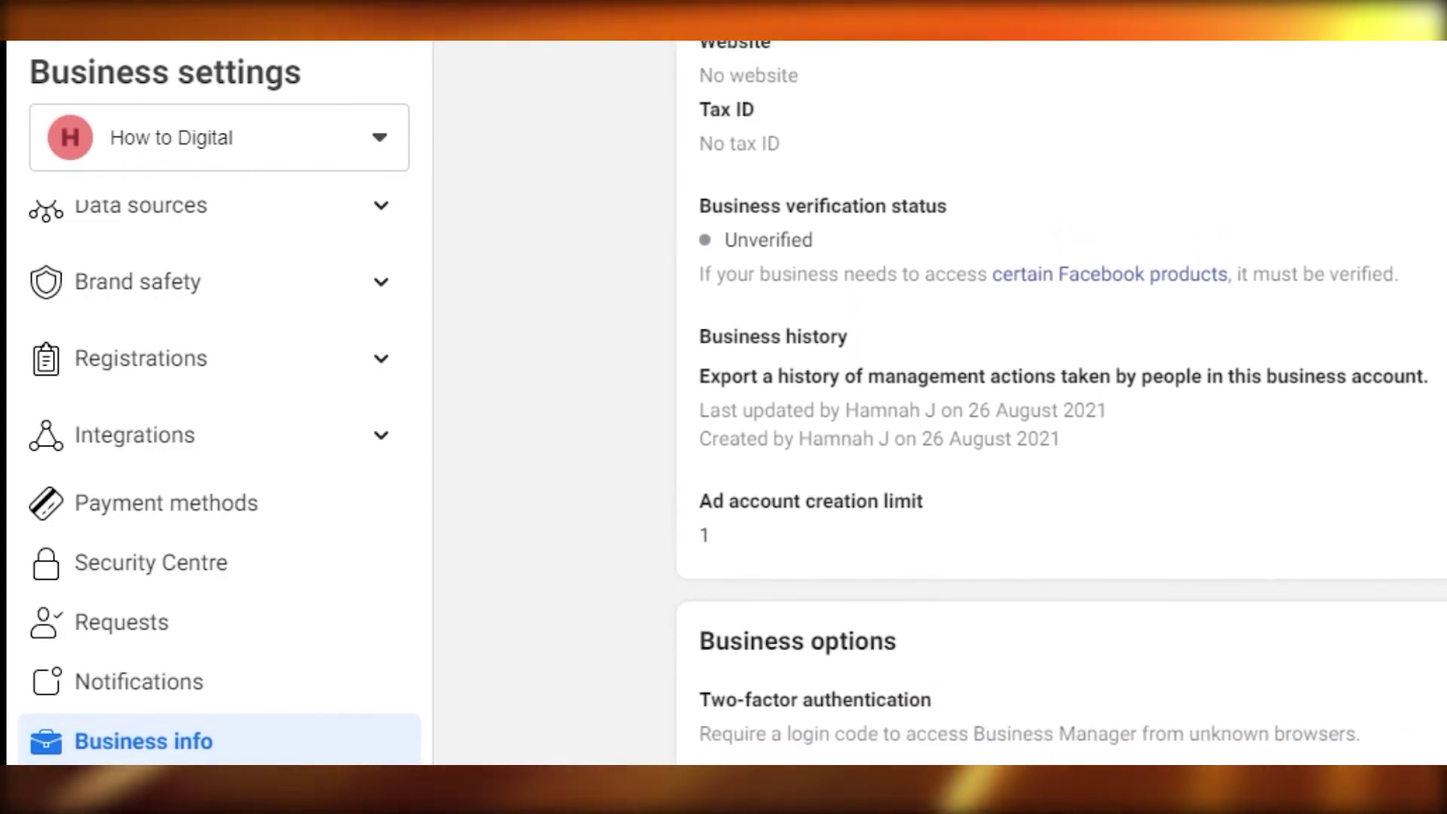
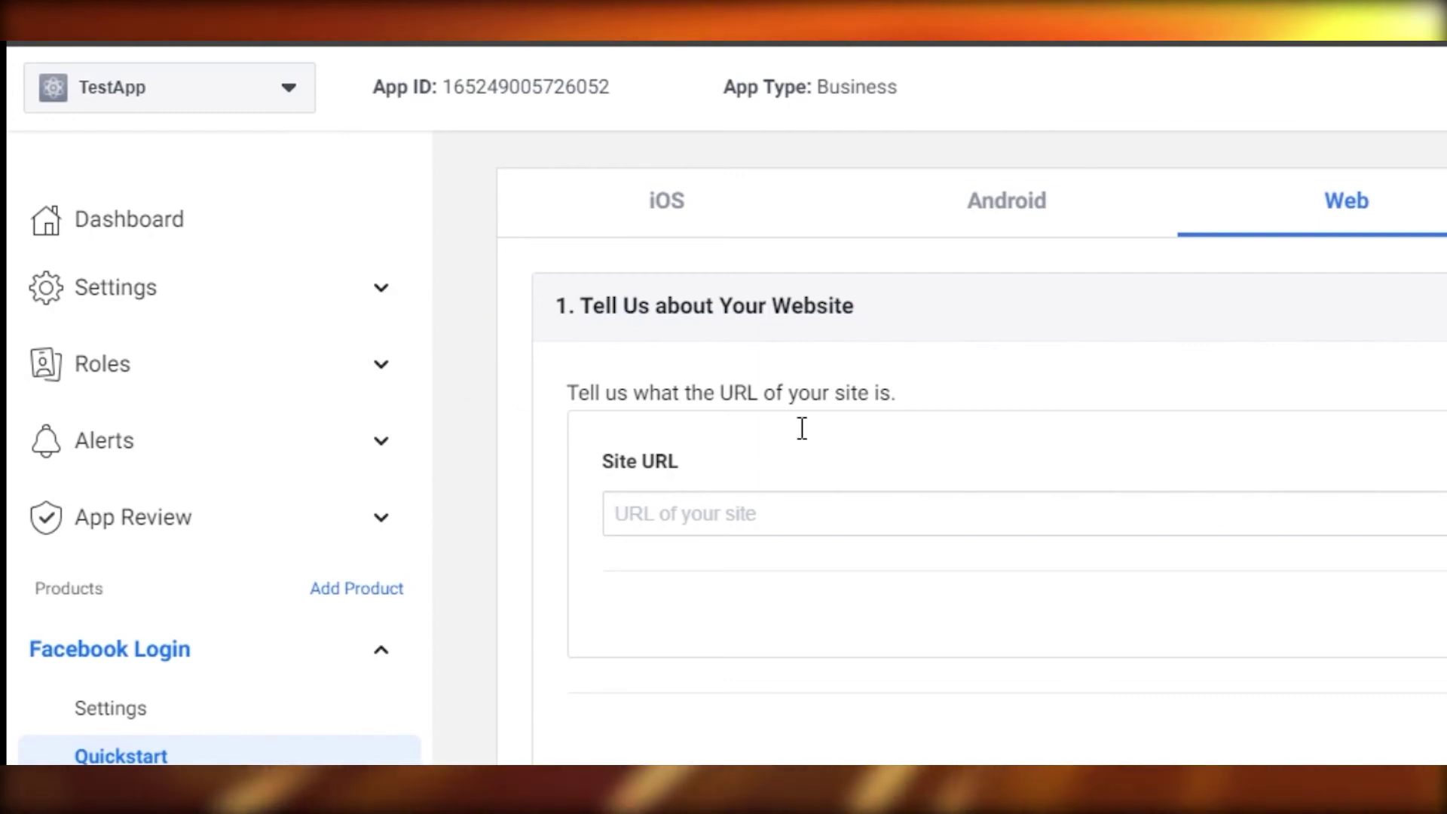
Look over the Site URL section and remaining setup stages in TestApp's Facebook Login Web quickstart
scroll(802, 429, "down", 3)
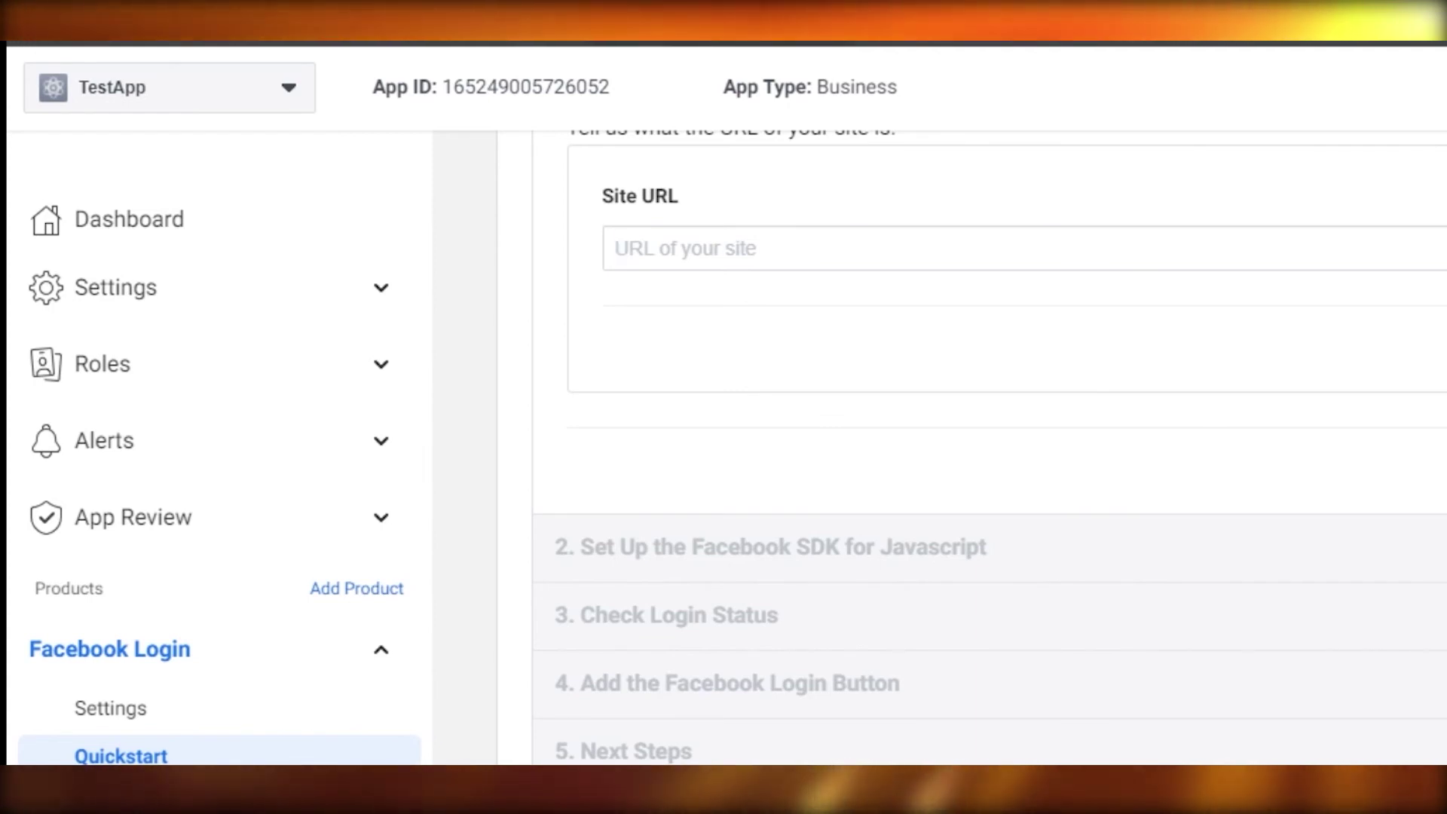
scroll(973, 453, "up", 4)
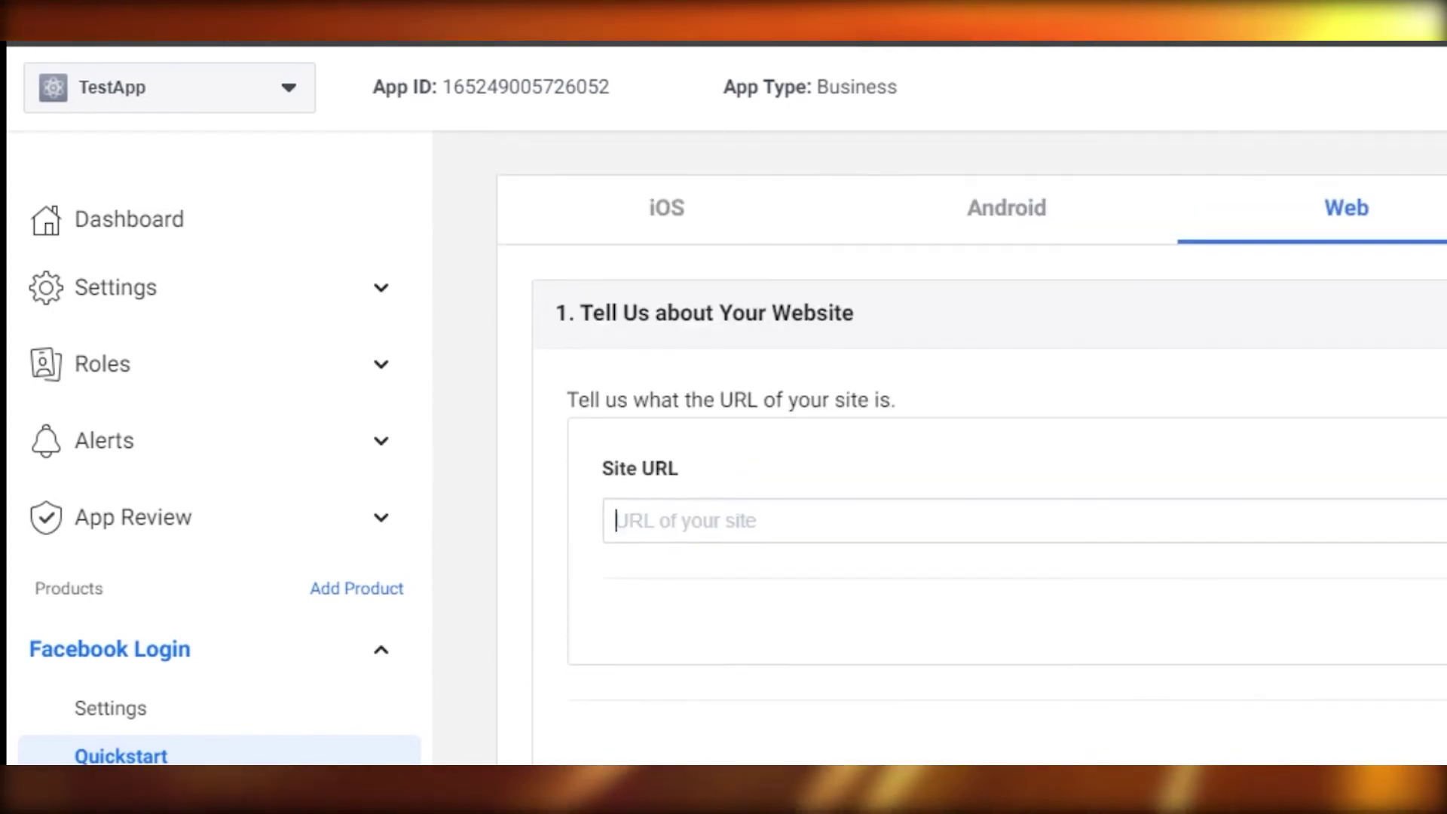
scroll(955, 603, "down", 4)
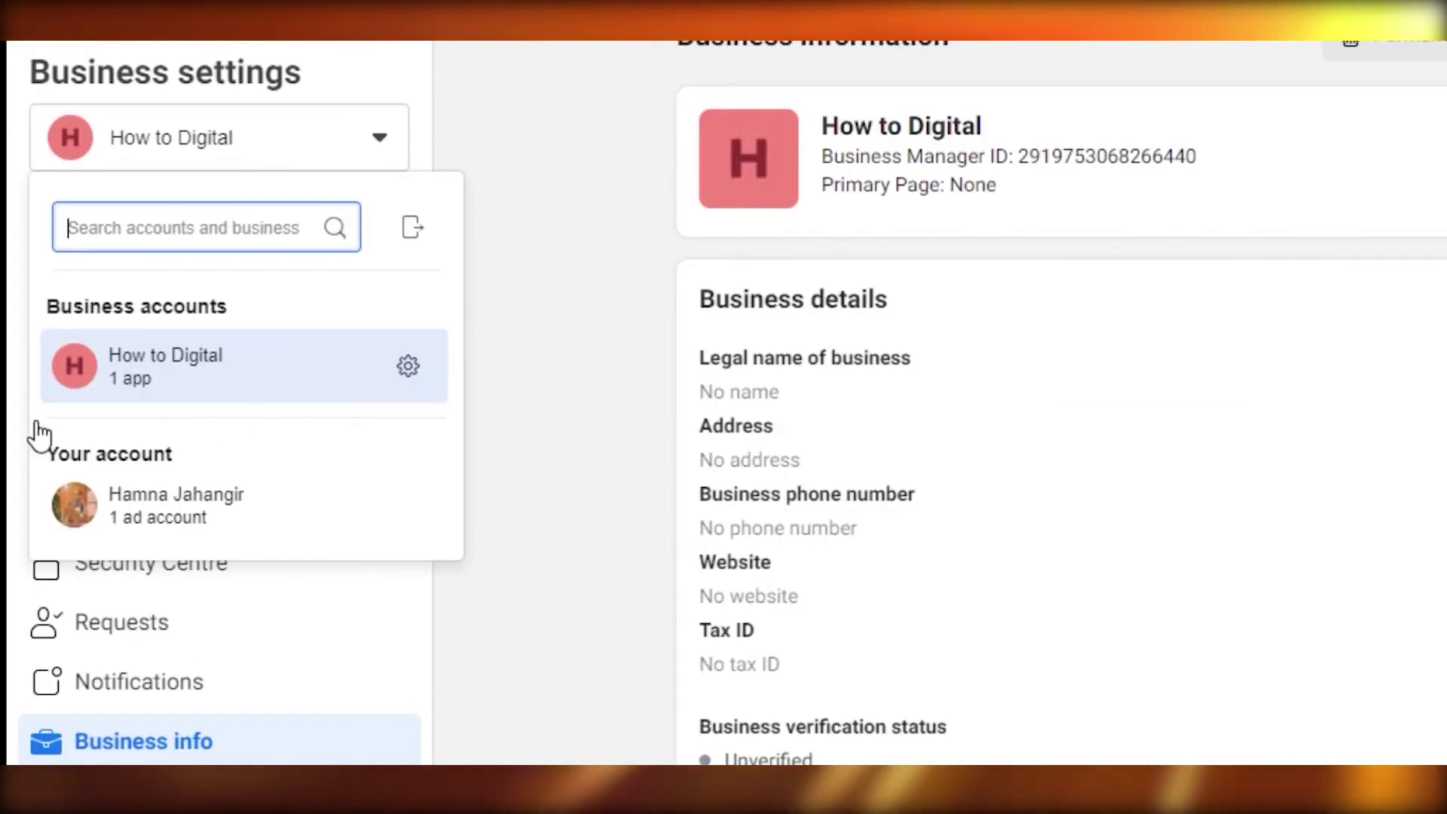
Examine the How to Digital business information again, from the business details through Business options to the My Info section
left_click(639, 405)
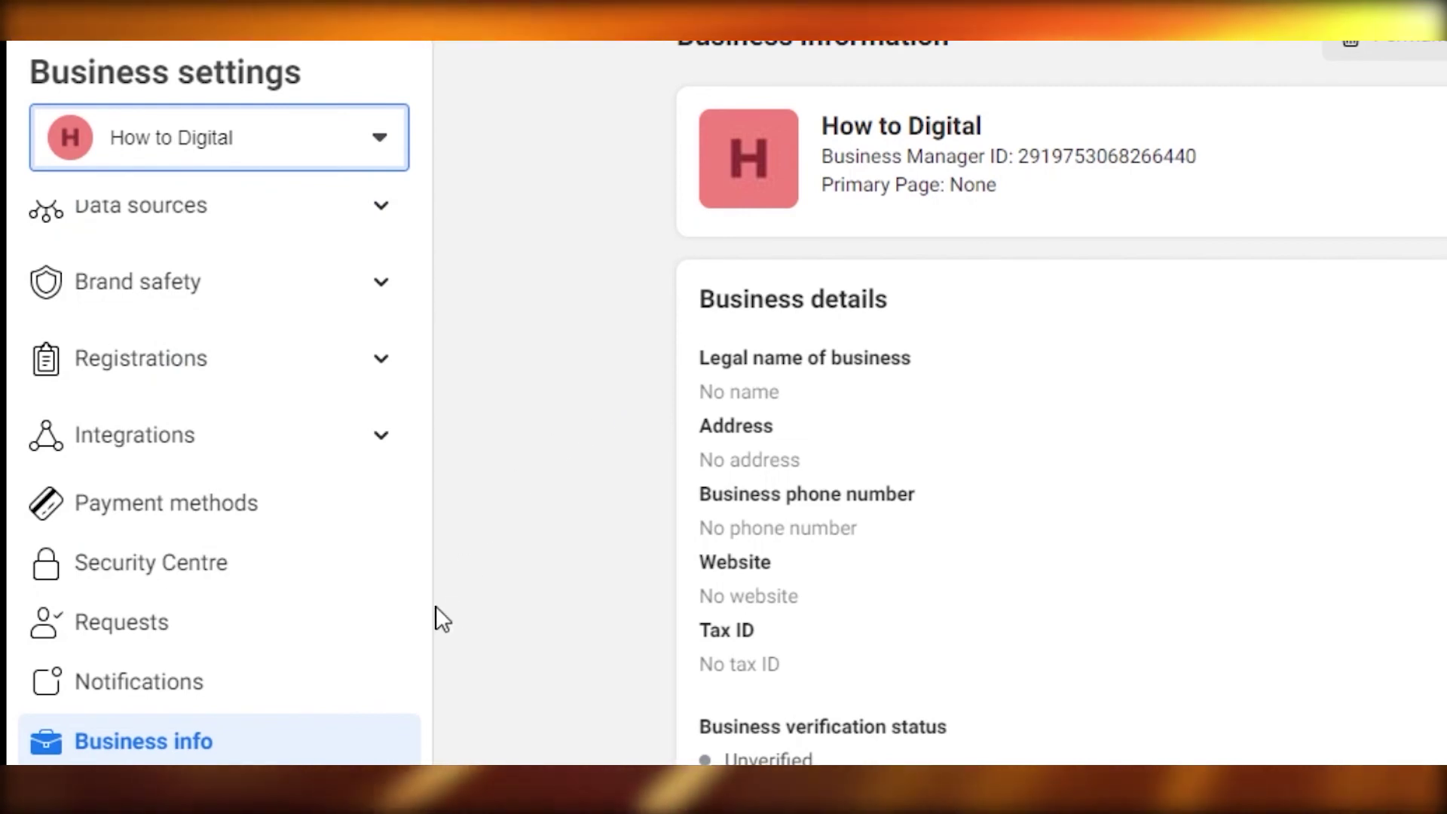
scroll(420, 468, "up", 5)
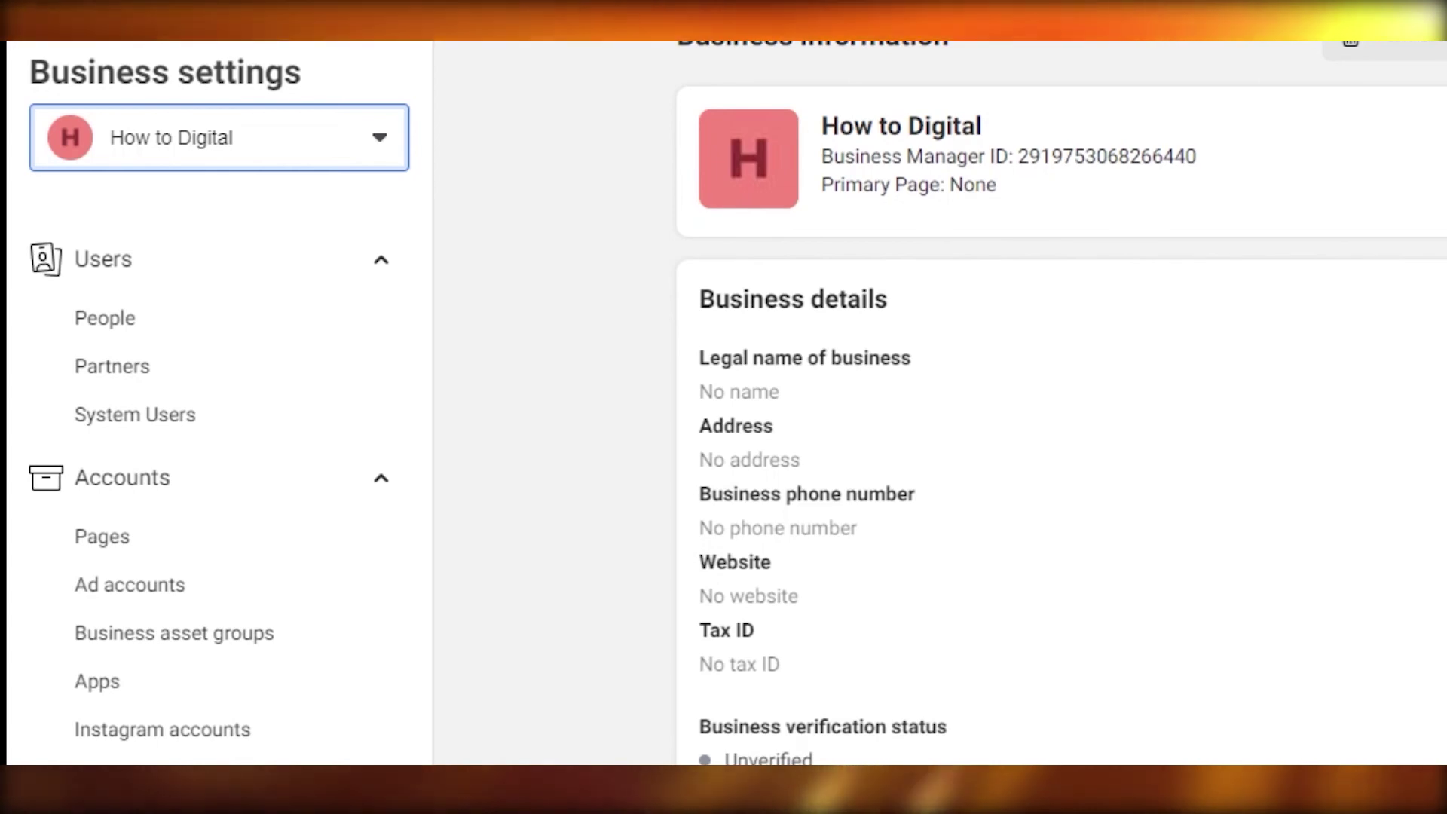
scroll(973, 471, "down", 4)
scroll(1055, 453, "down", 5)
scroll(1055, 452, "down", 3)
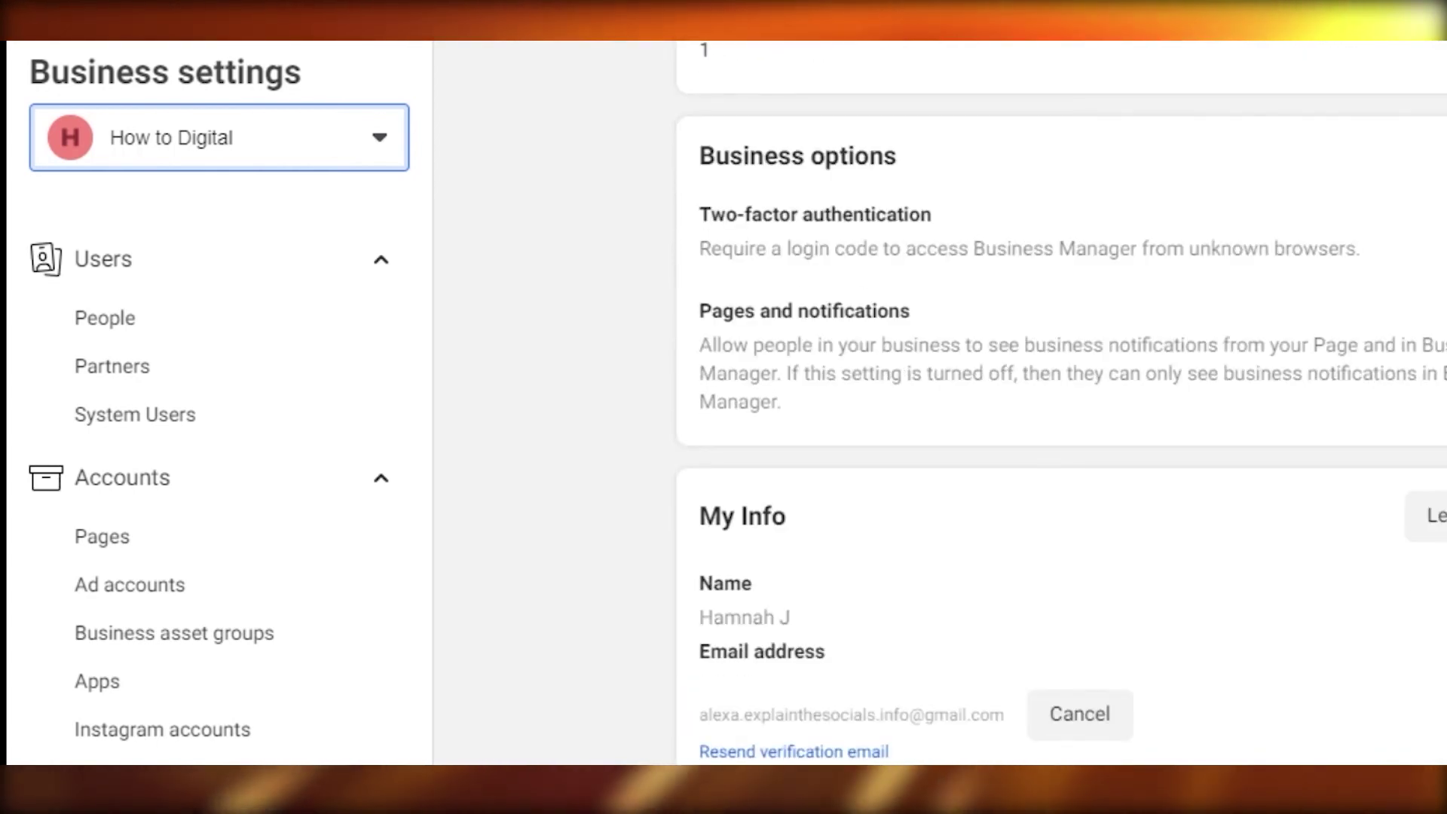
scroll(1054, 408, "up", 12)
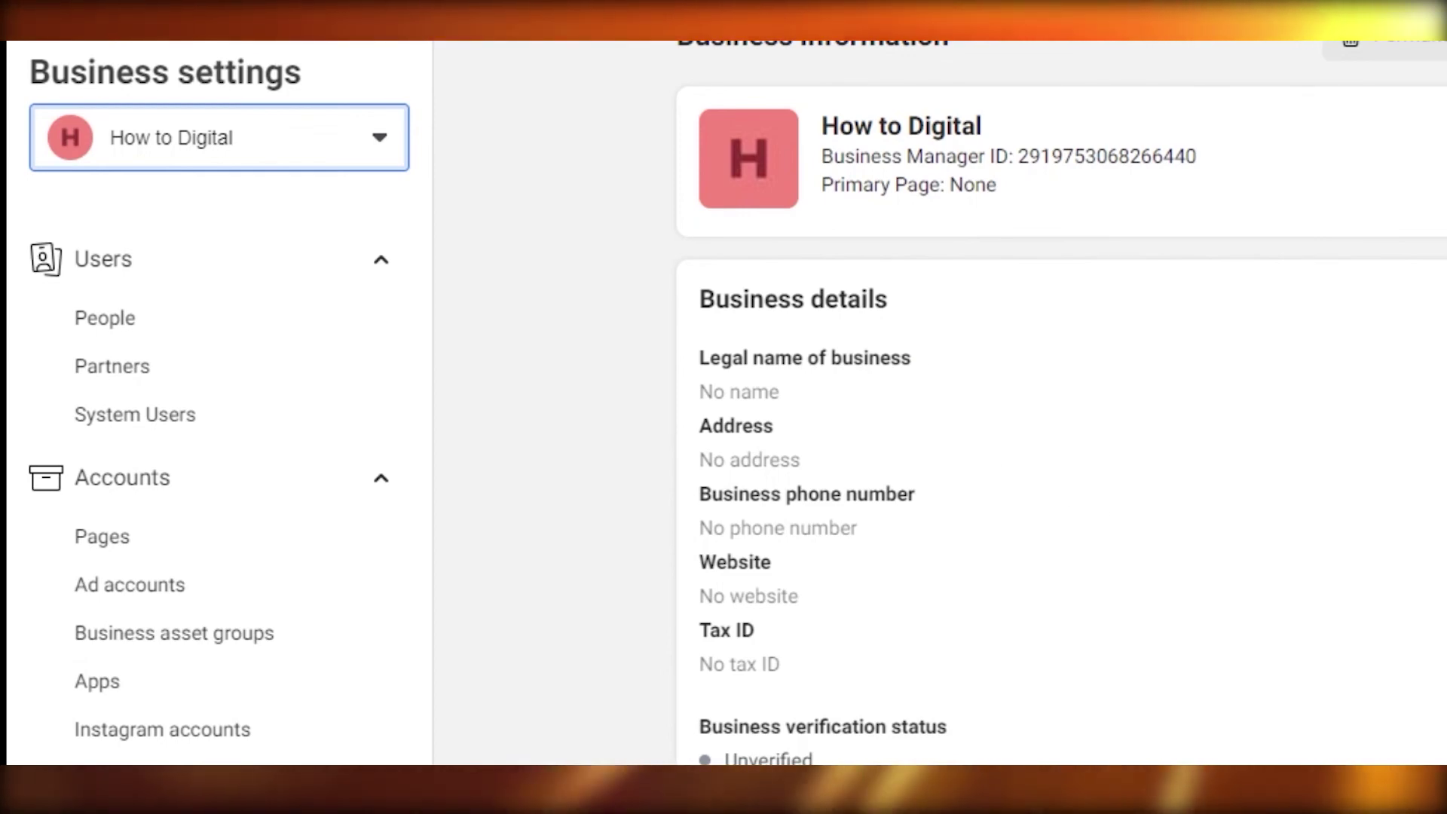
scroll(1055, 407, "down", 12)
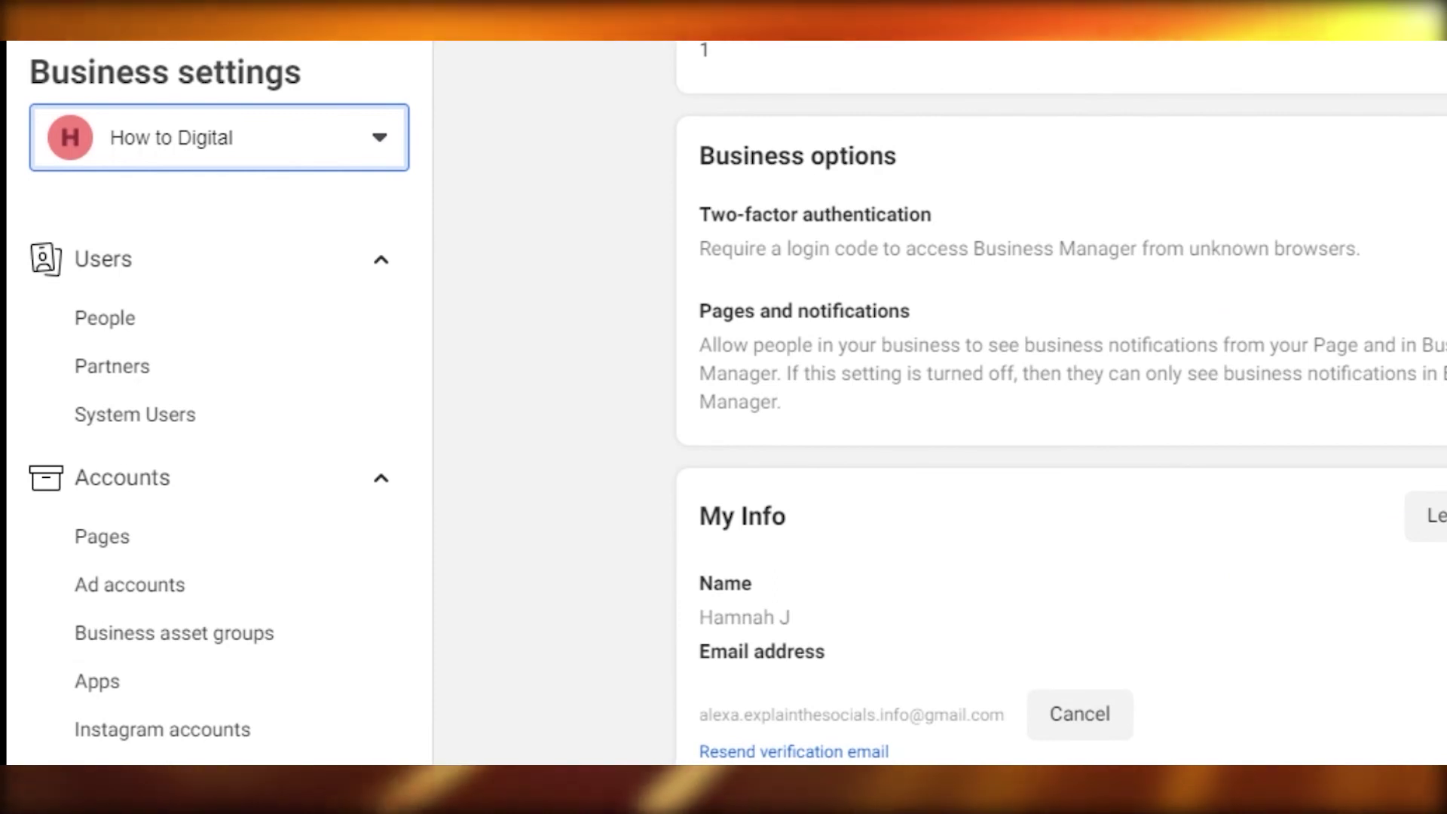
scroll(1055, 407, "up", 3)
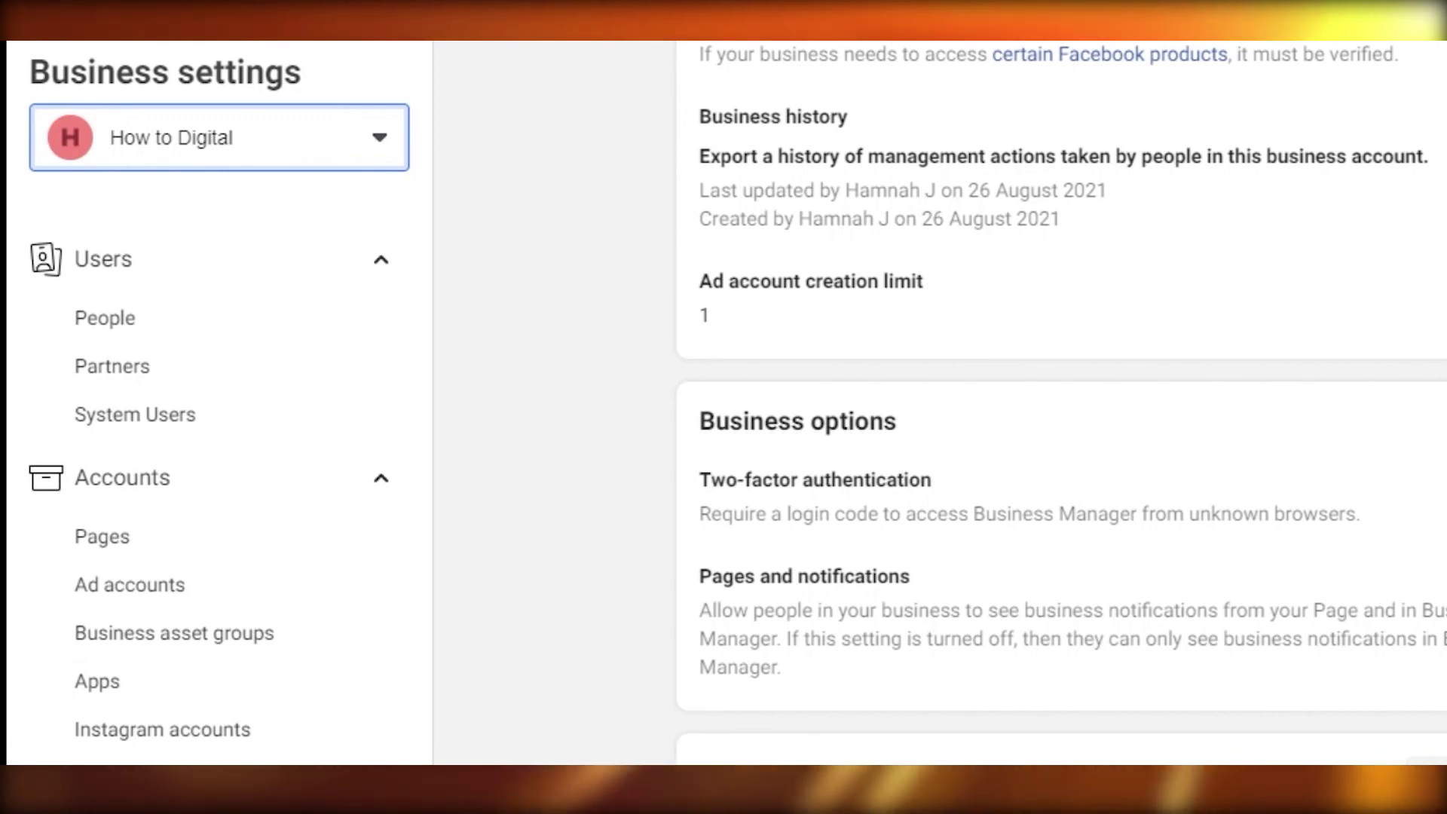
scroll(1056, 408, "up", 5)
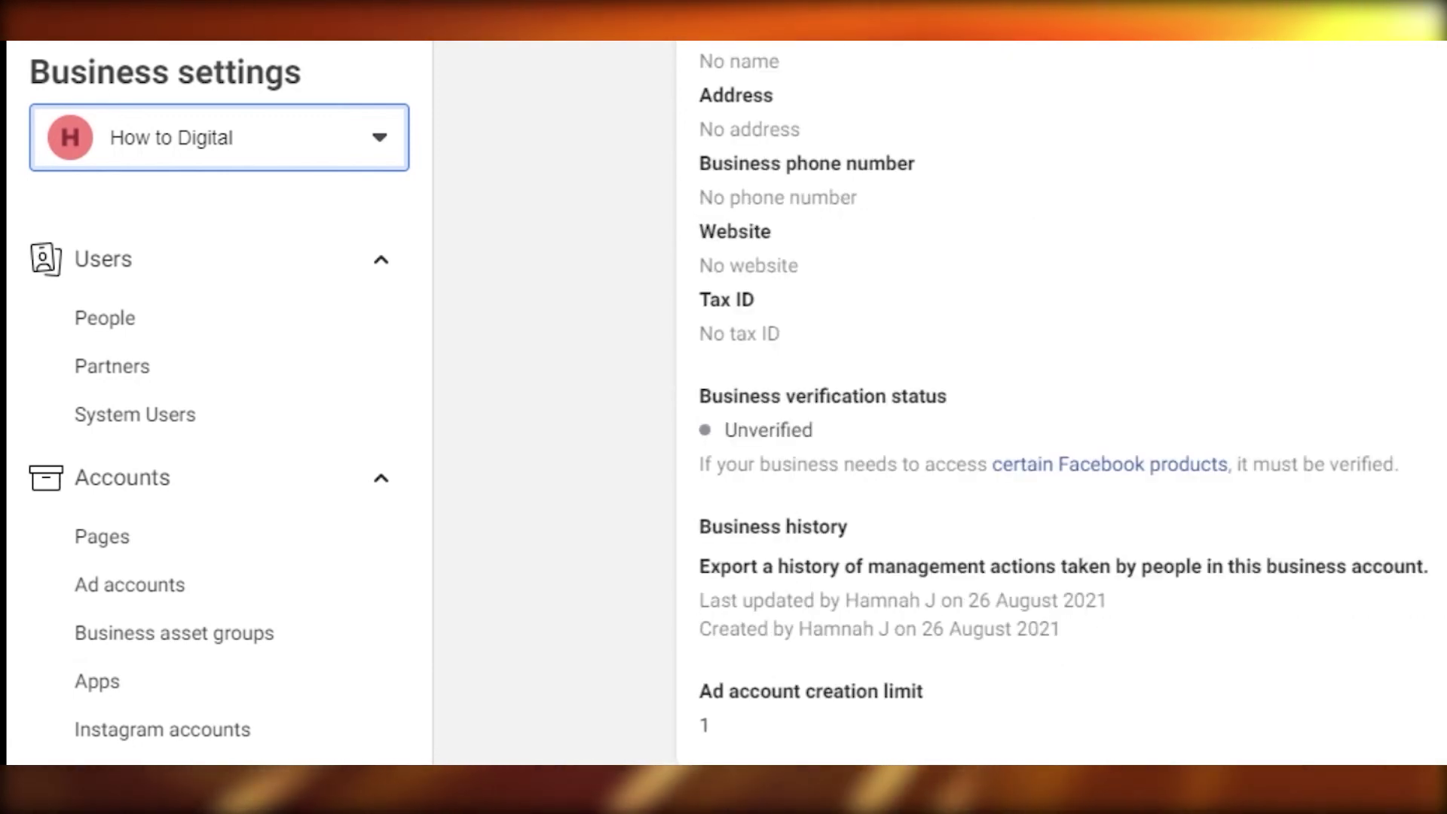
scroll(1056, 407, "up", 4)
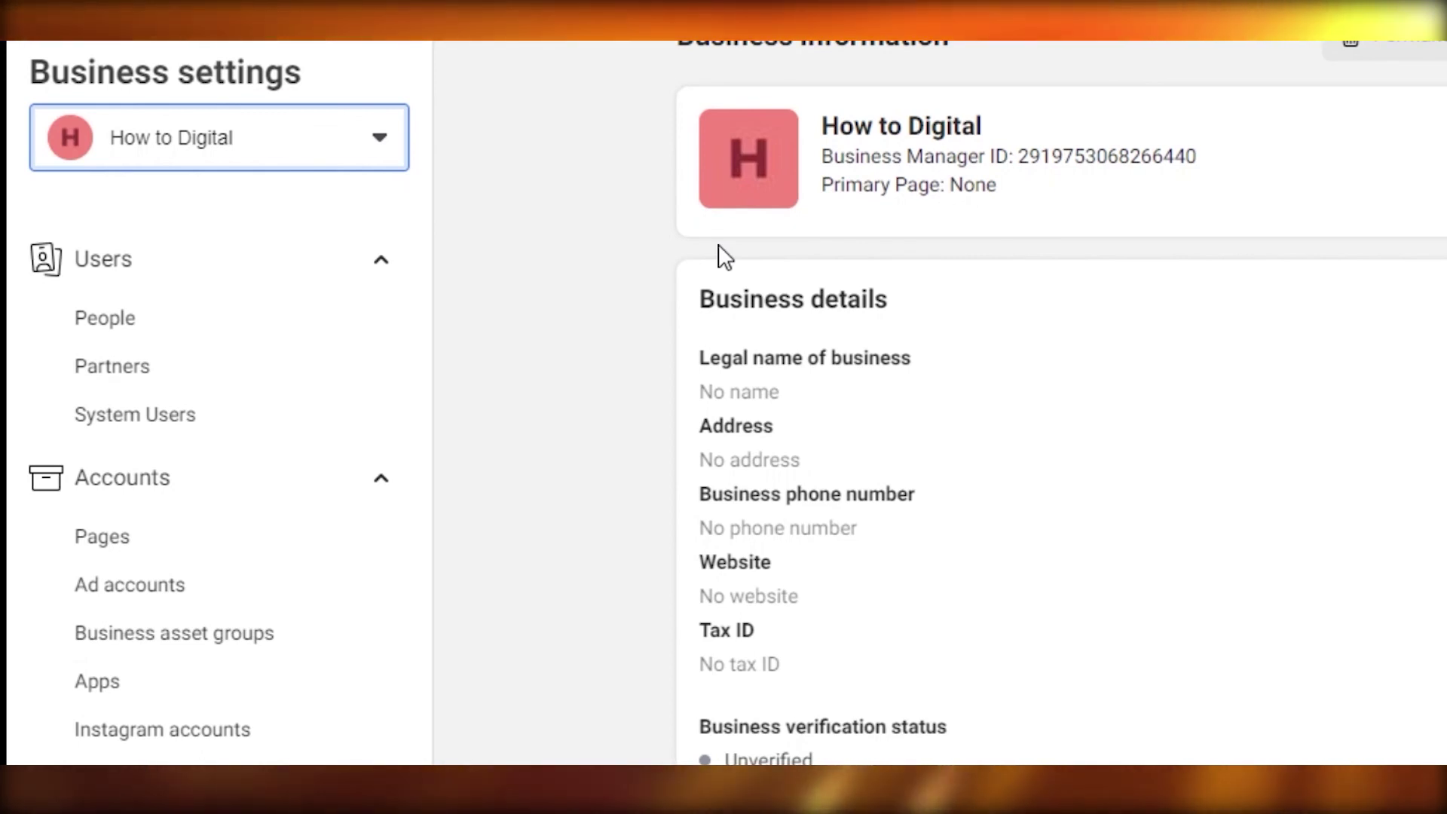
Resume business verification from Security Centre to view the saved business details form, and return from it
scroll(725, 257, "down", 7)
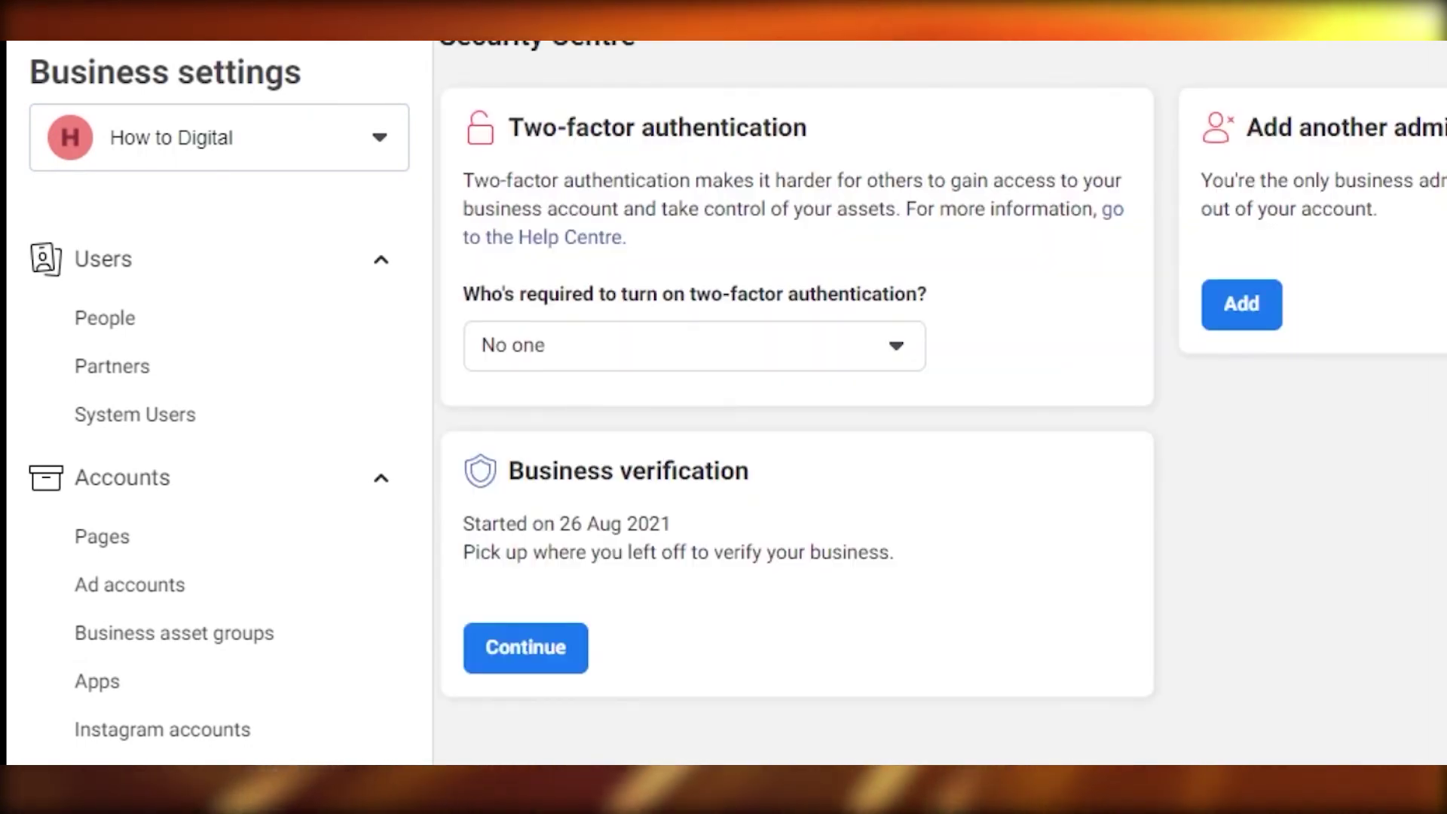
left_click(554, 661)
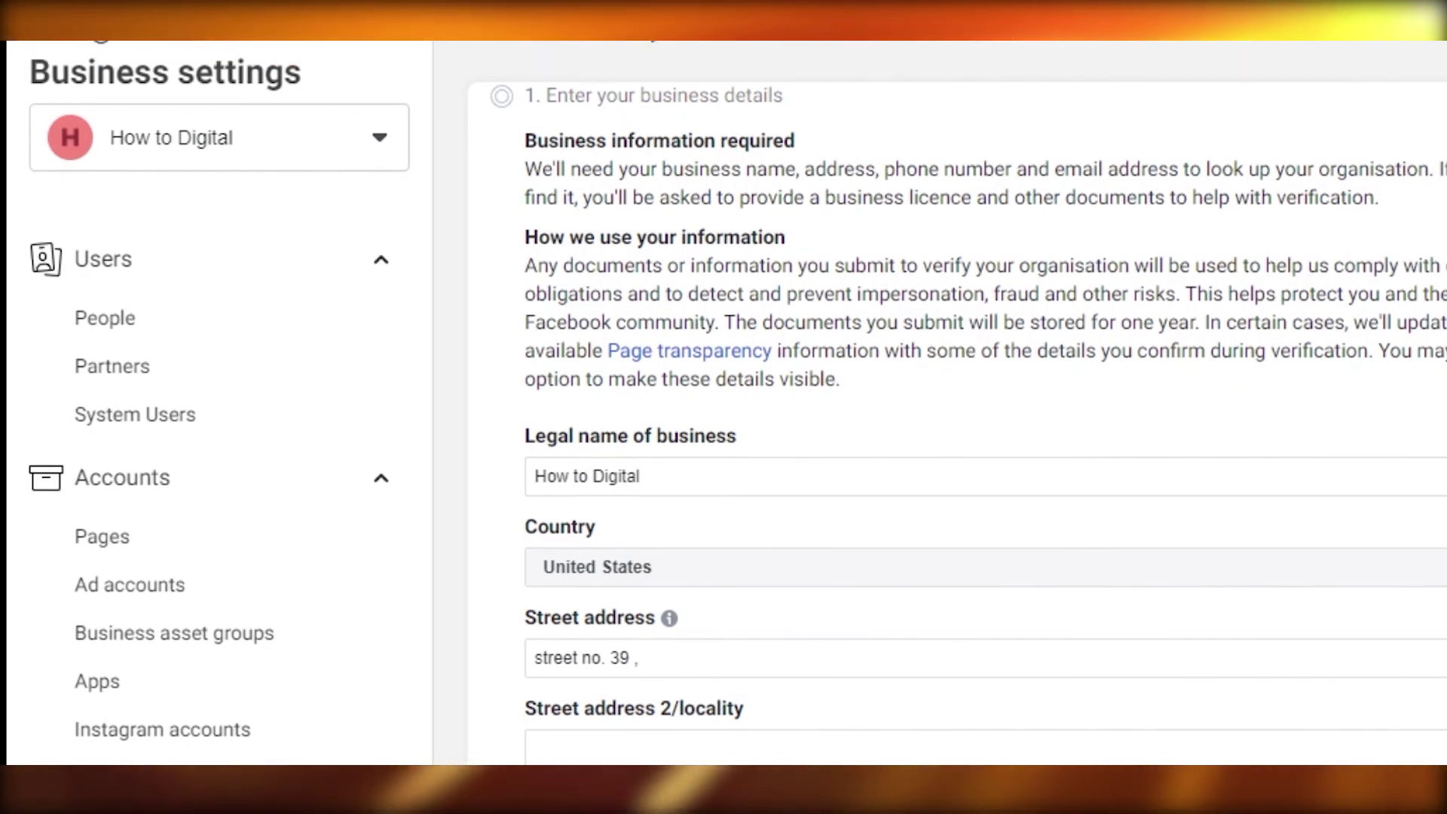
key("alt+Left")
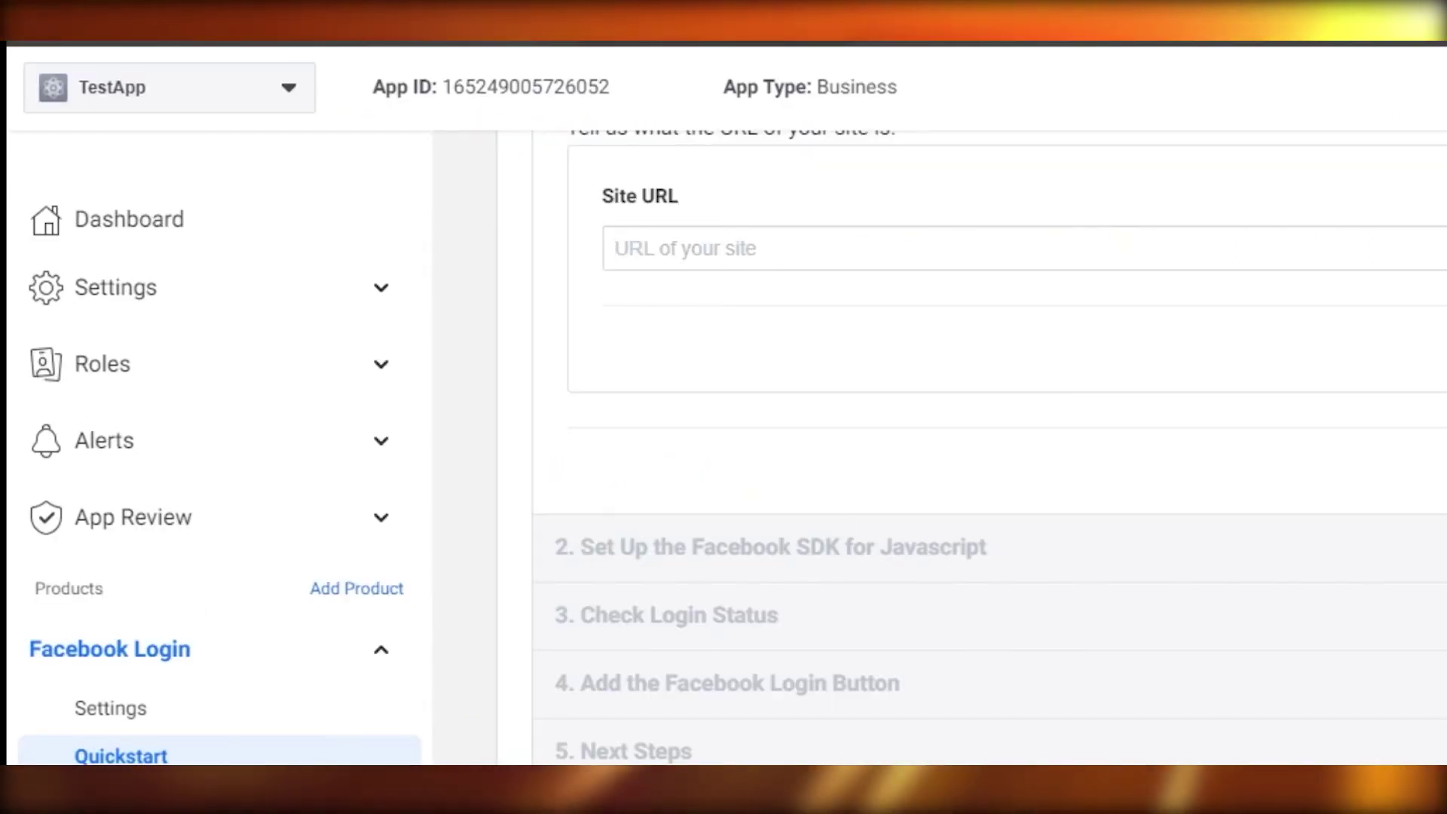
Leave the Facebook Login quickstart and open the dashboard of TestApp
scroll(973, 452, "up", 4)
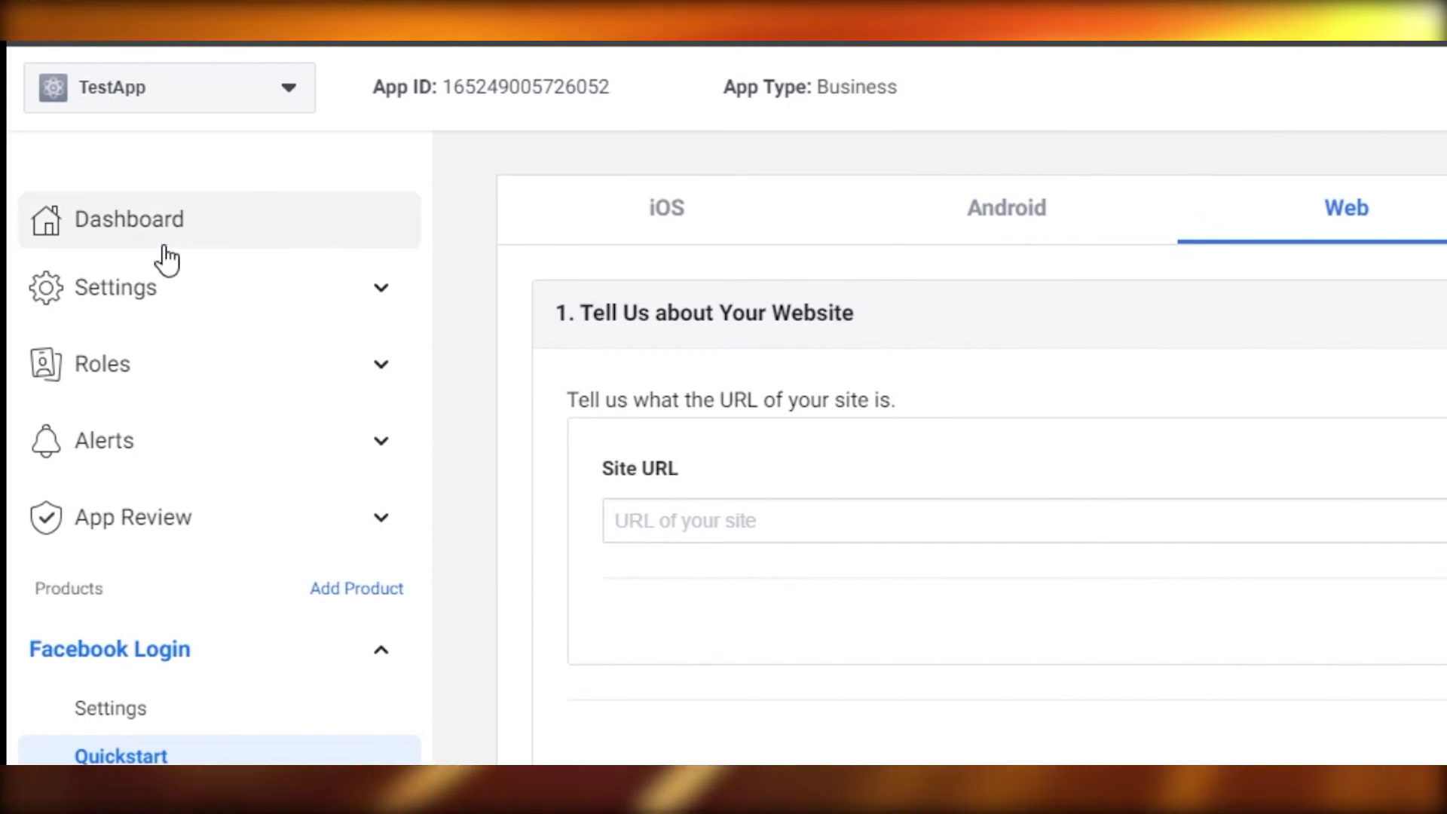
left_click(132, 230)
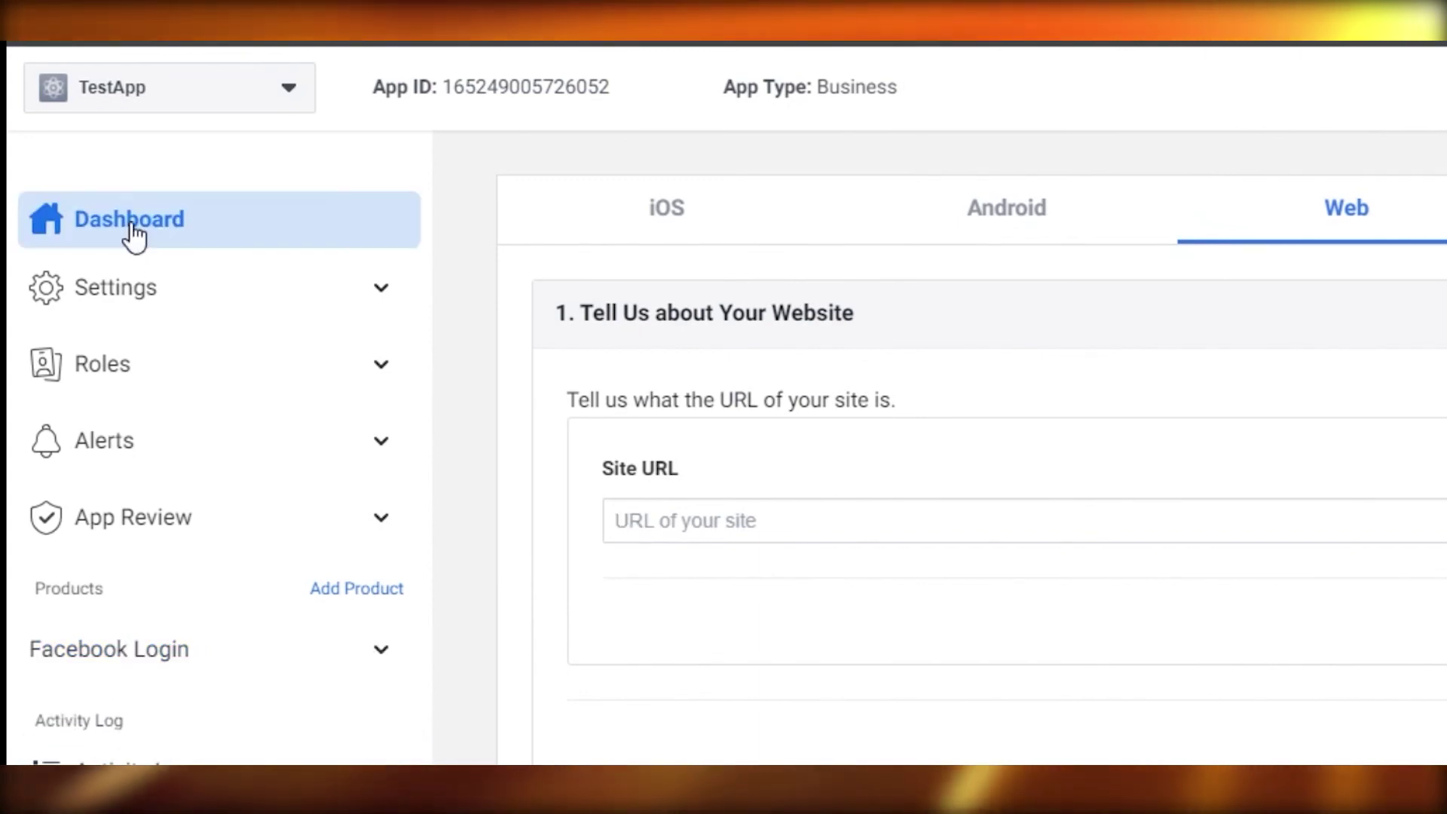